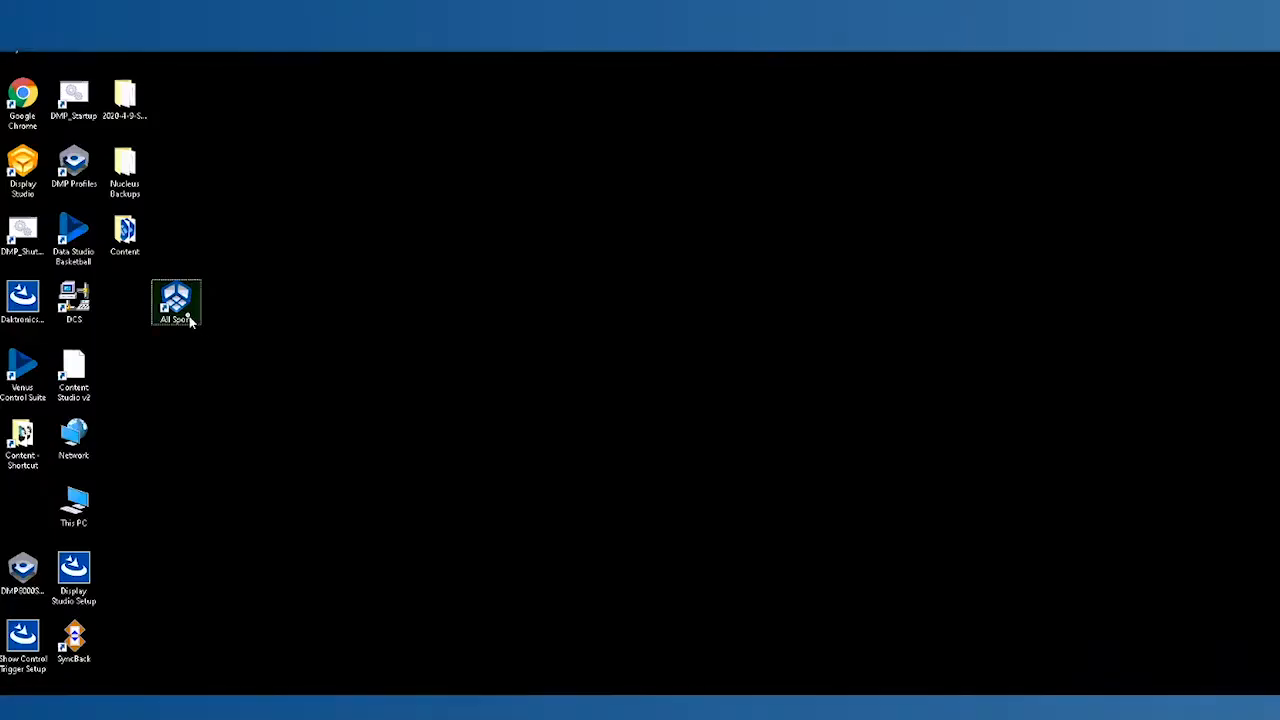
Step: Launch All Sport Pro and log in with the account's username and password
left_click(182, 316)
double_click(182, 316)
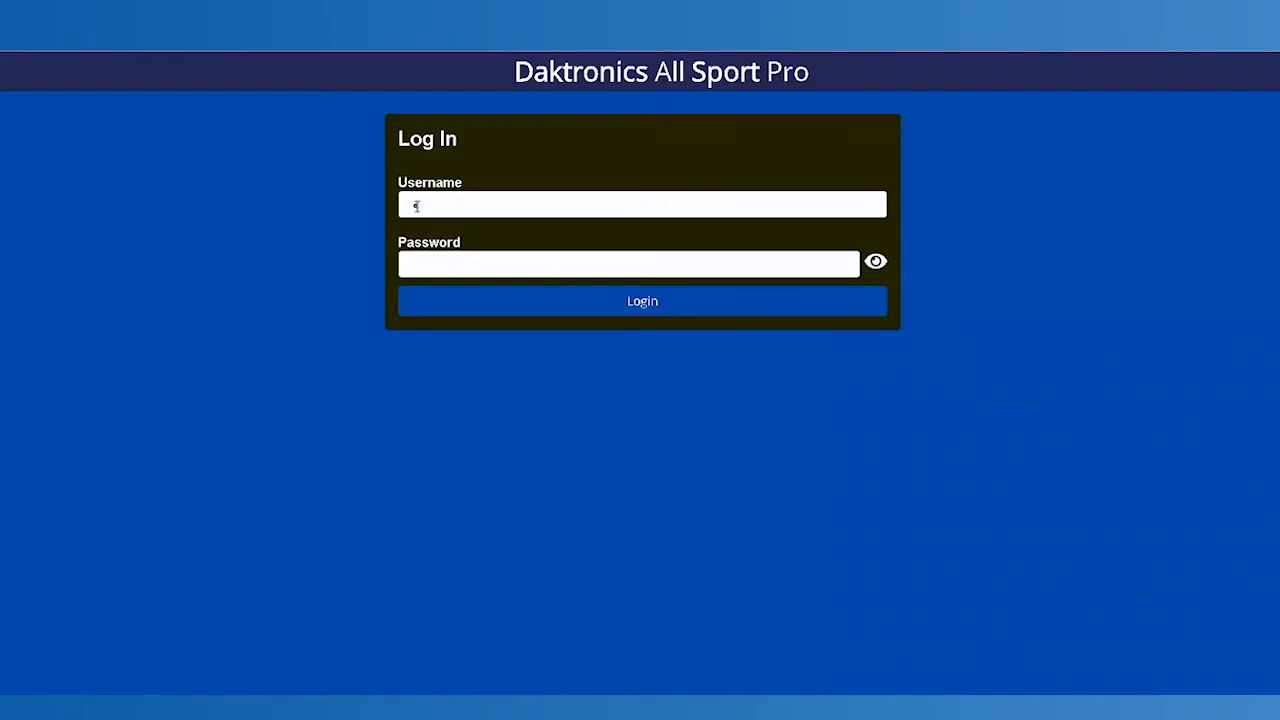
left_click(417, 206)
left_click(441, 261)
left_click(642, 303)
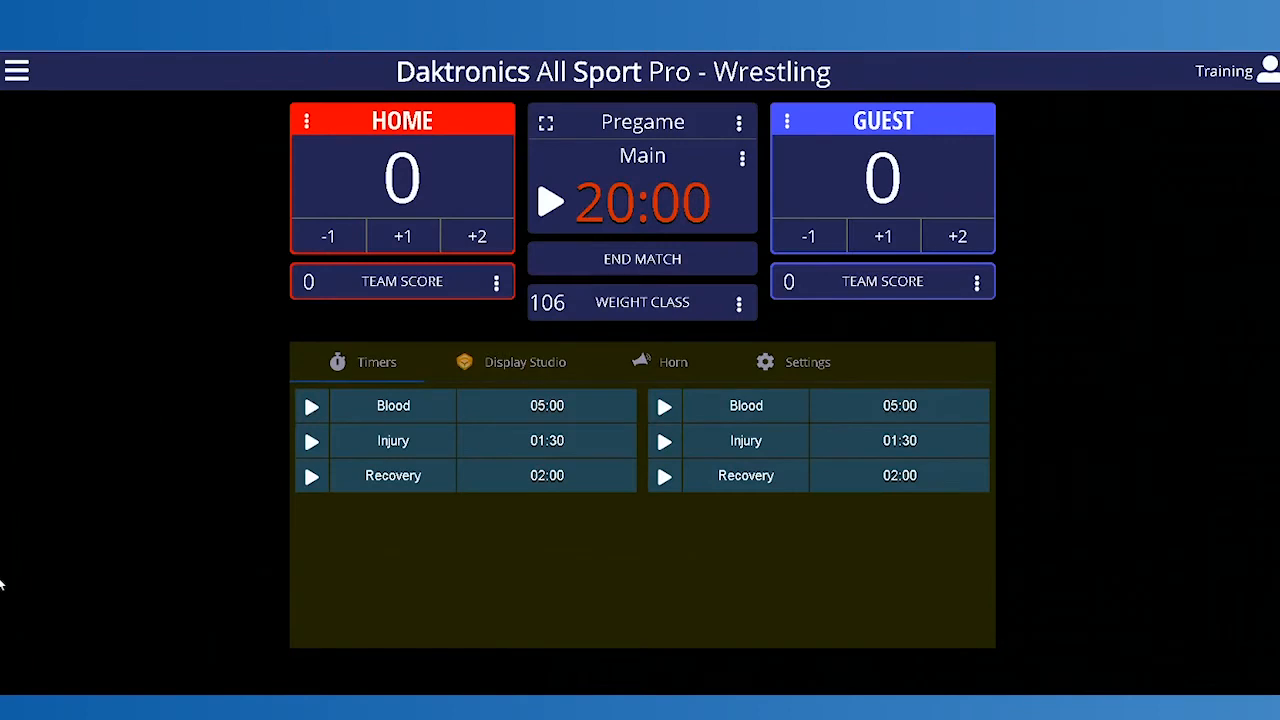
Step: Open the rules list, leaving the current wrestling game and disconnecting from its scoreboard
left_click(12, 74)
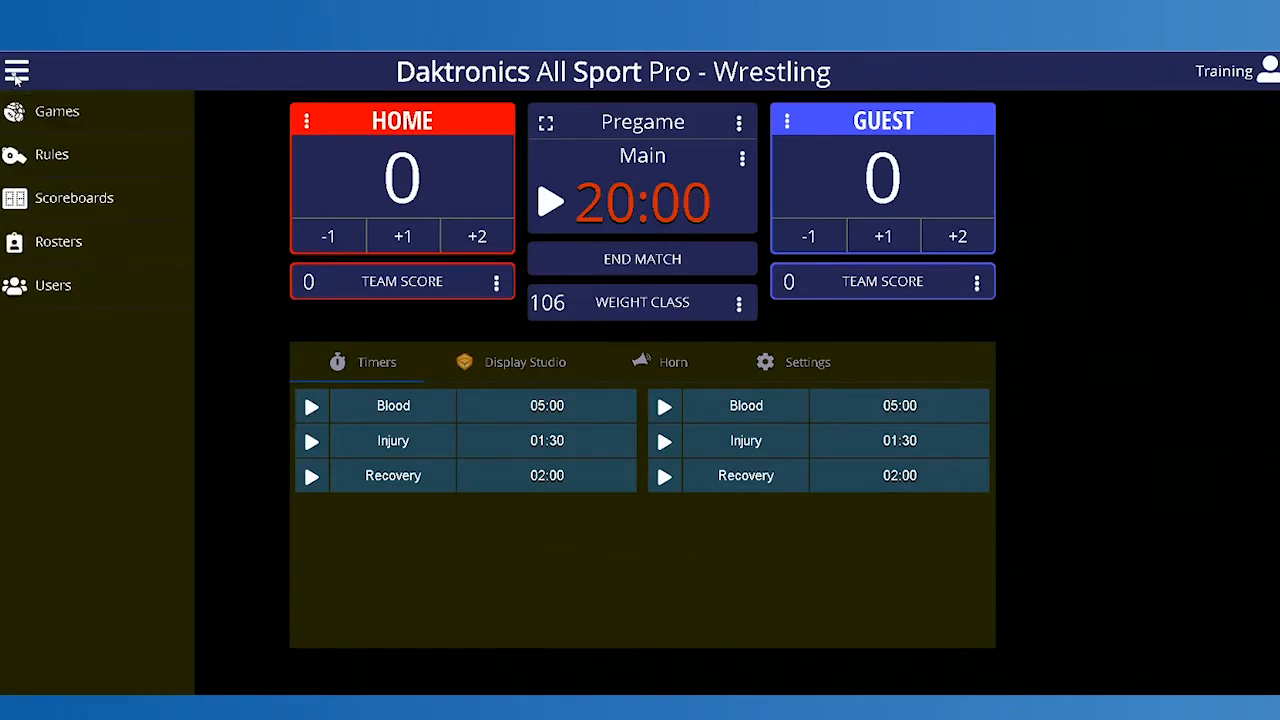
left_click(63, 164)
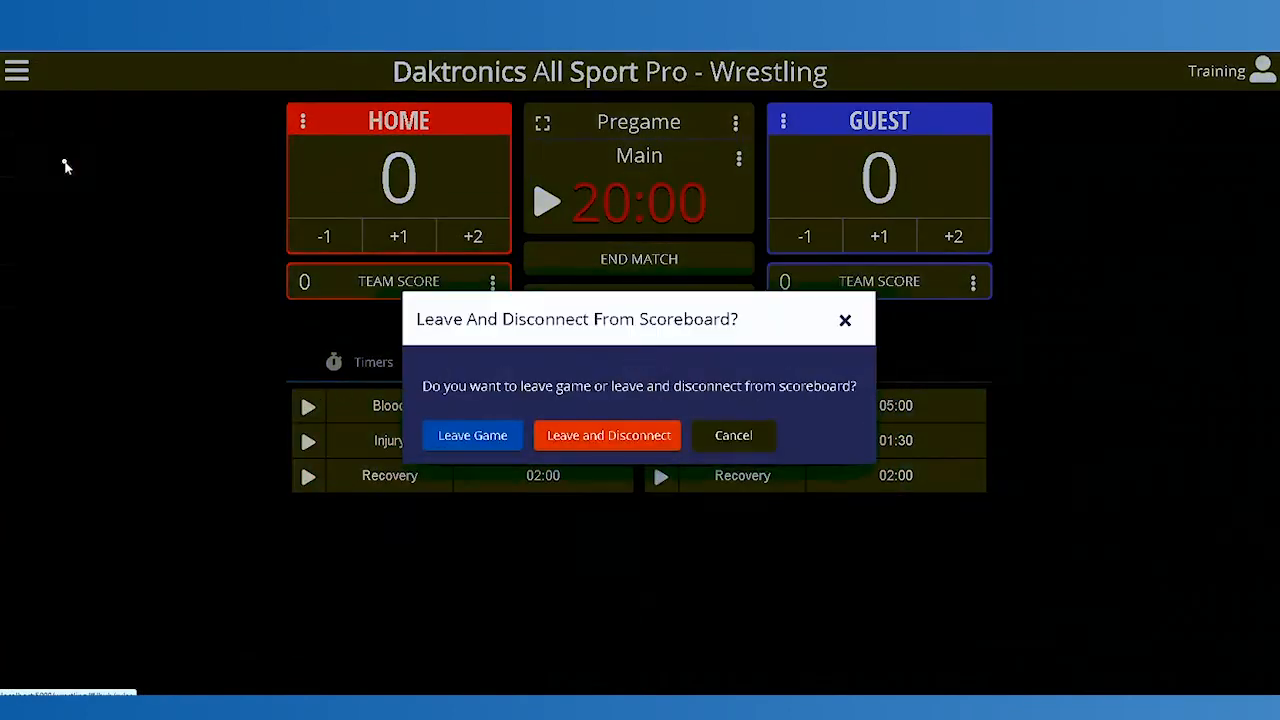
left_click(634, 443)
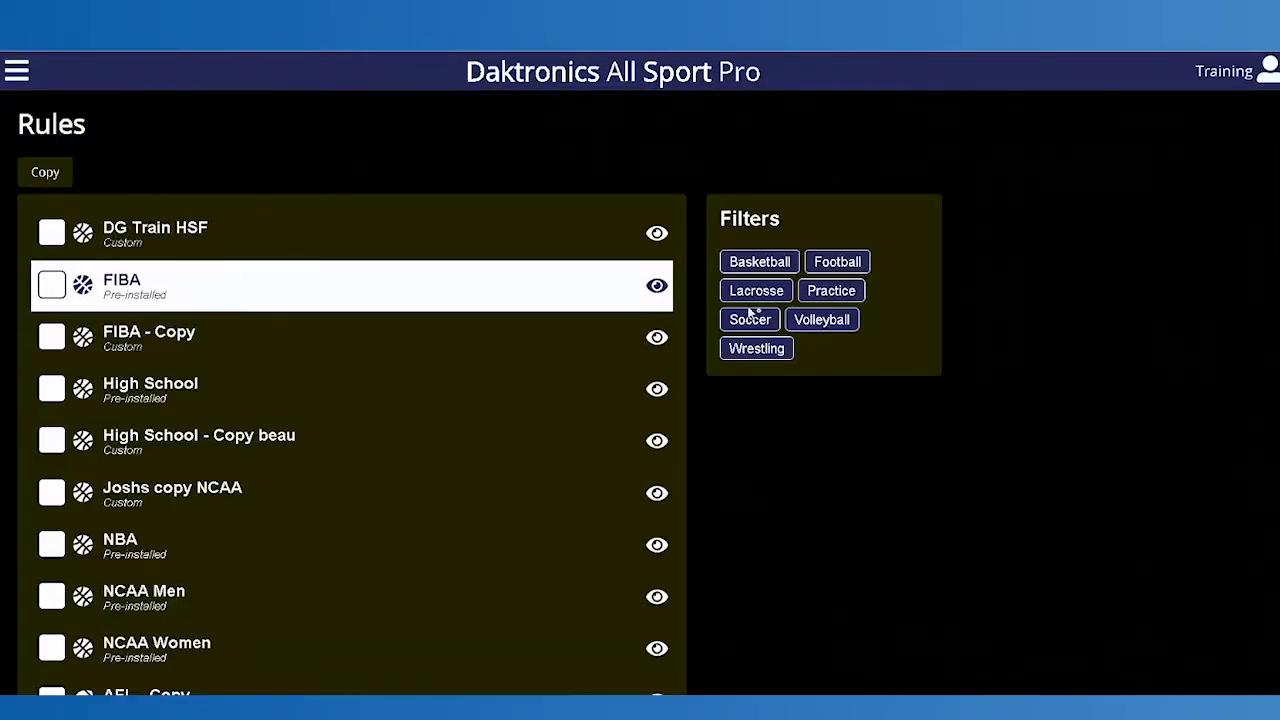
Step: Filter the rules to Wrestling and examine the High School rule's periods, timers, weight classes, horns and advanced settings
left_click(777, 355)
left_click(140, 242)
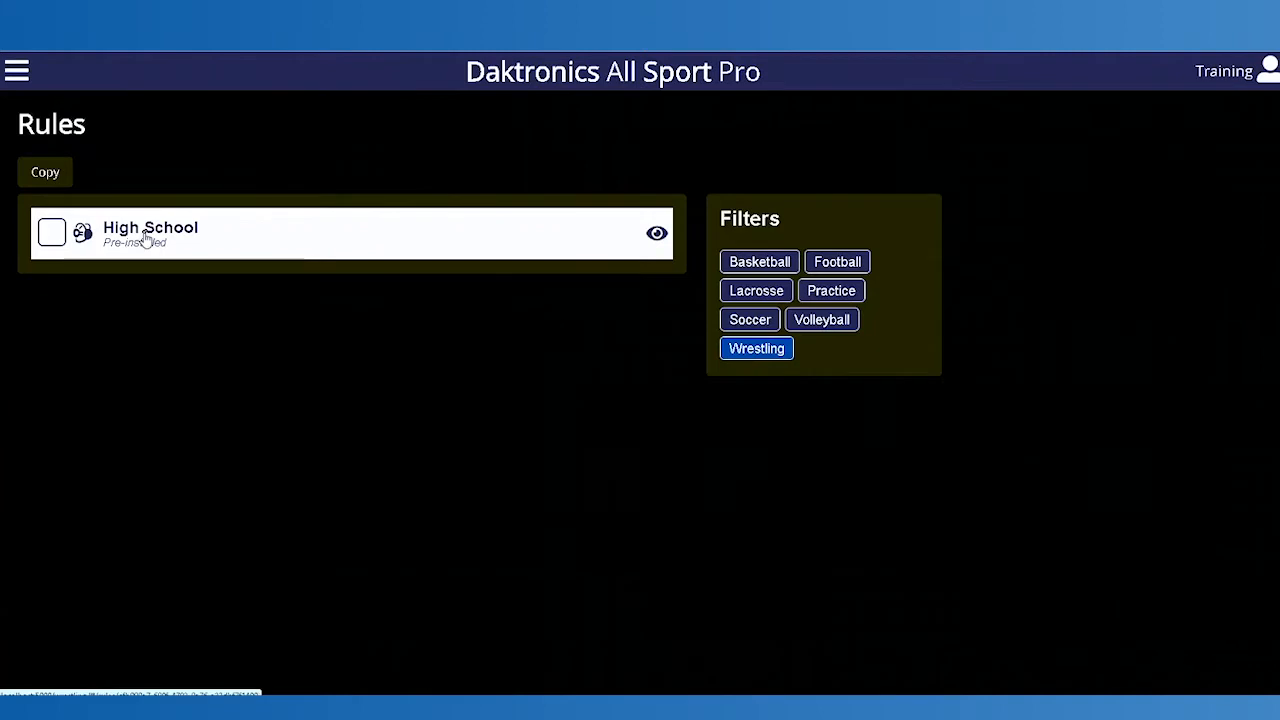
left_click(155, 274)
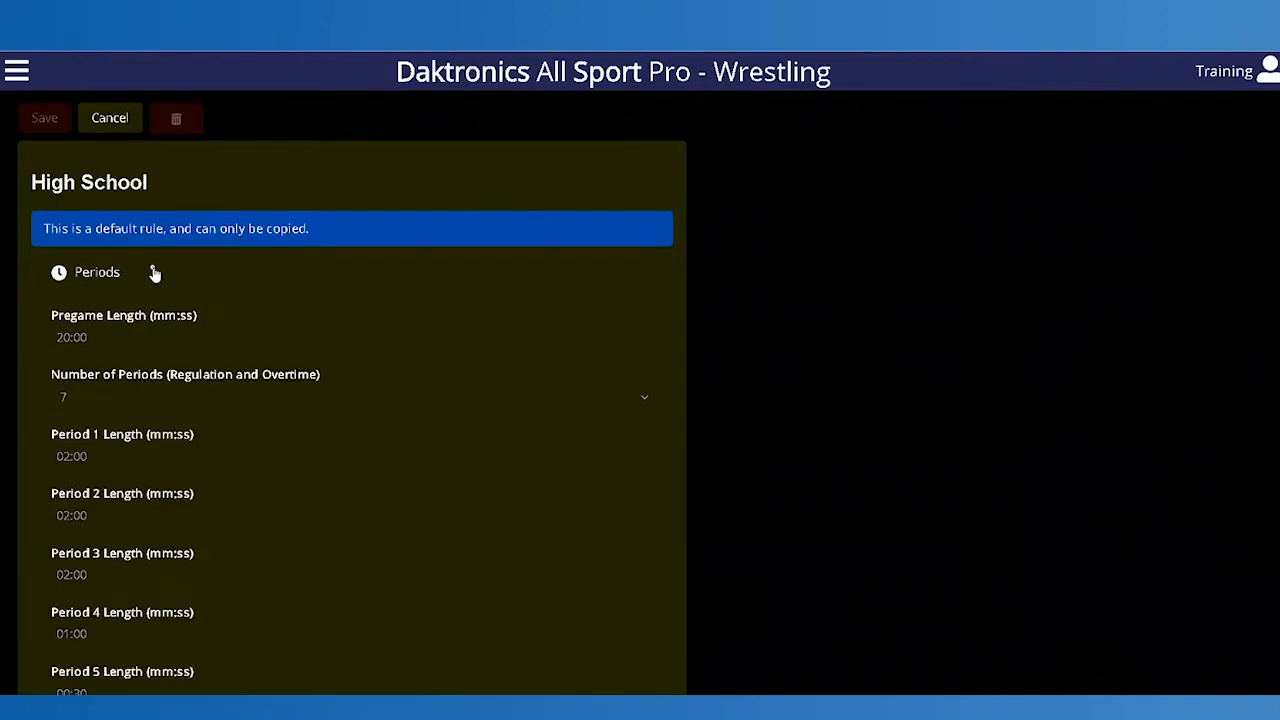
left_click(153, 272)
left_click(106, 309)
left_click(104, 324)
left_click(110, 348)
left_click(114, 368)
left_click(106, 400)
left_click(105, 410)
left_click(118, 430)
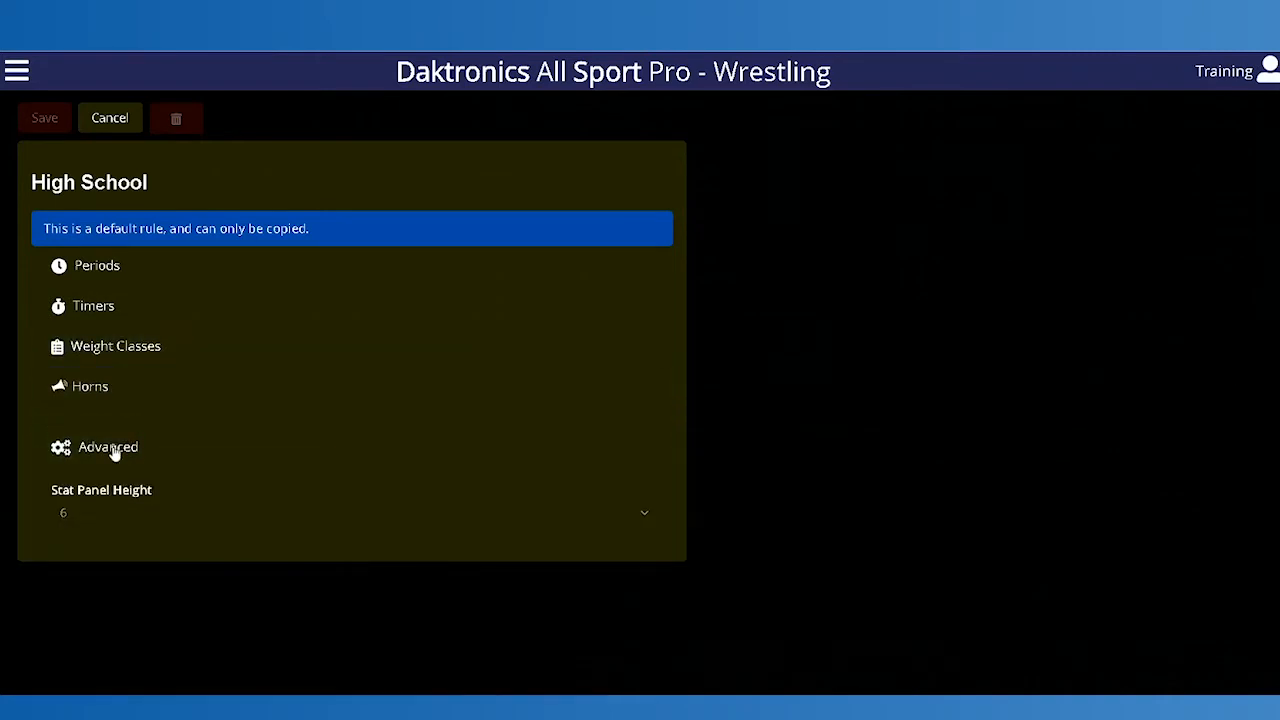
left_click(114, 446)
left_click(112, 124)
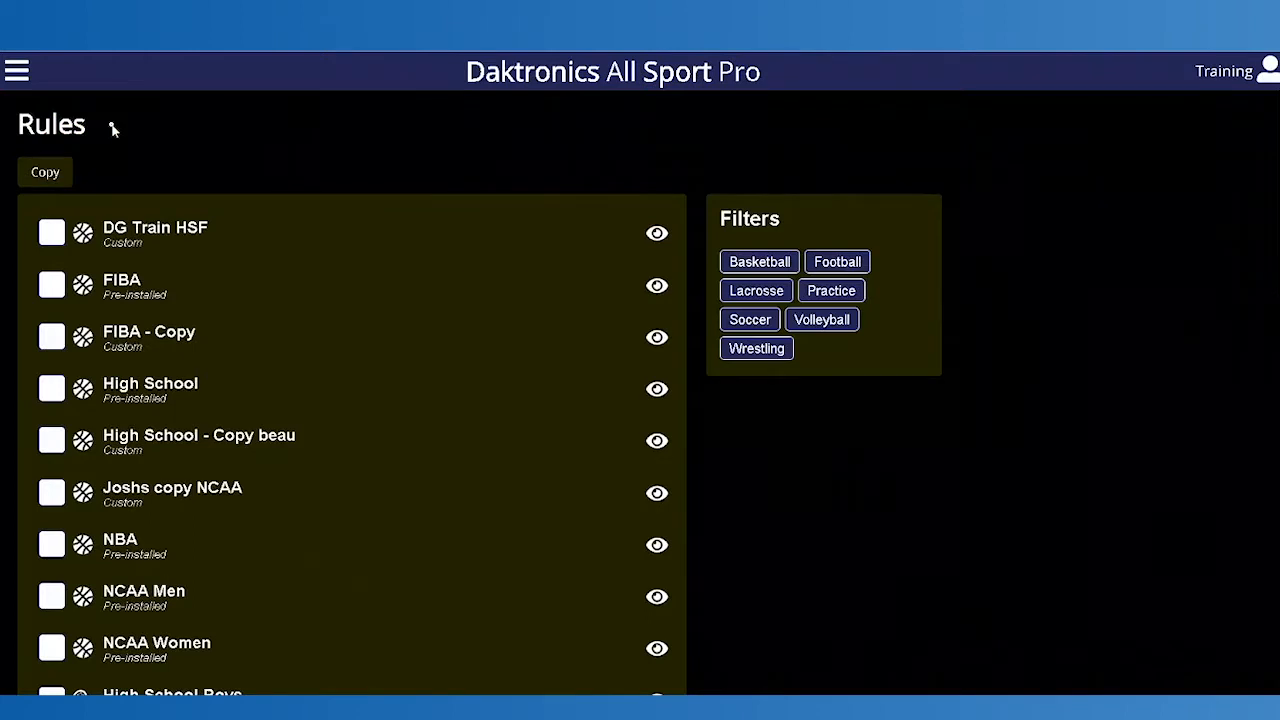
Step: Filter the rules to Wrestling and make a copy of the pre-installed High School rule
left_click(761, 354)
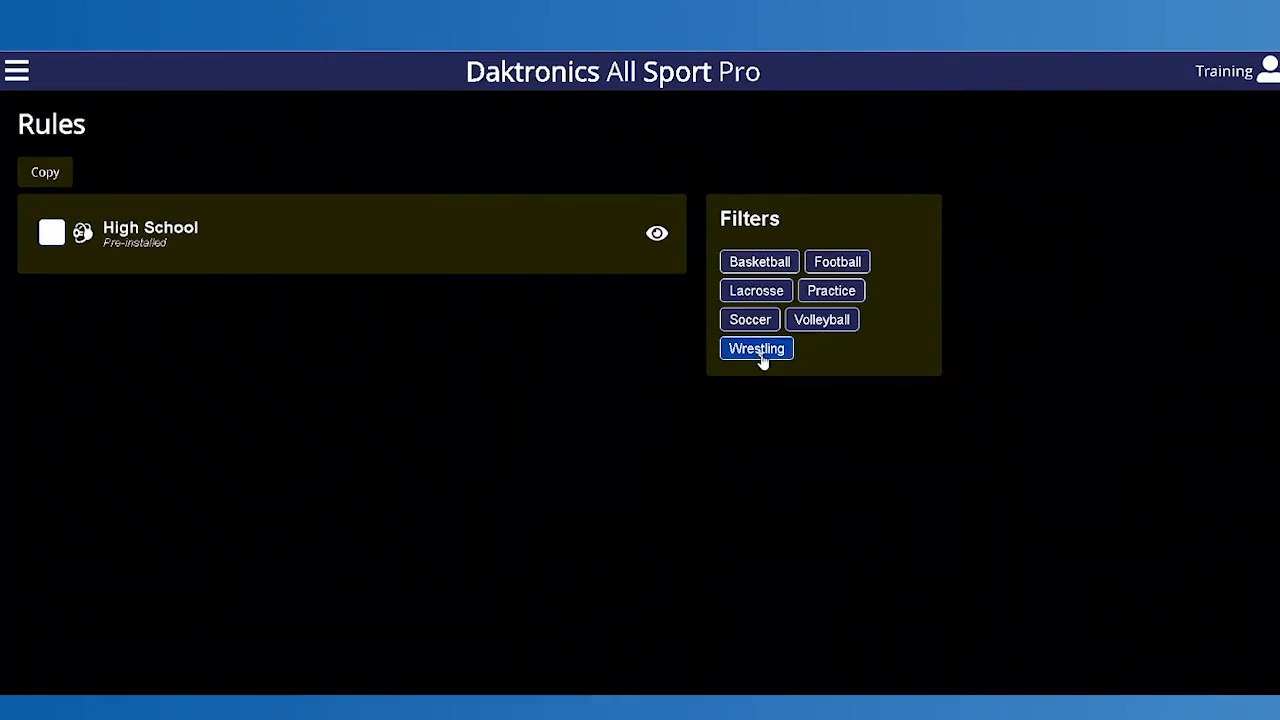
left_click(52, 233)
left_click(45, 174)
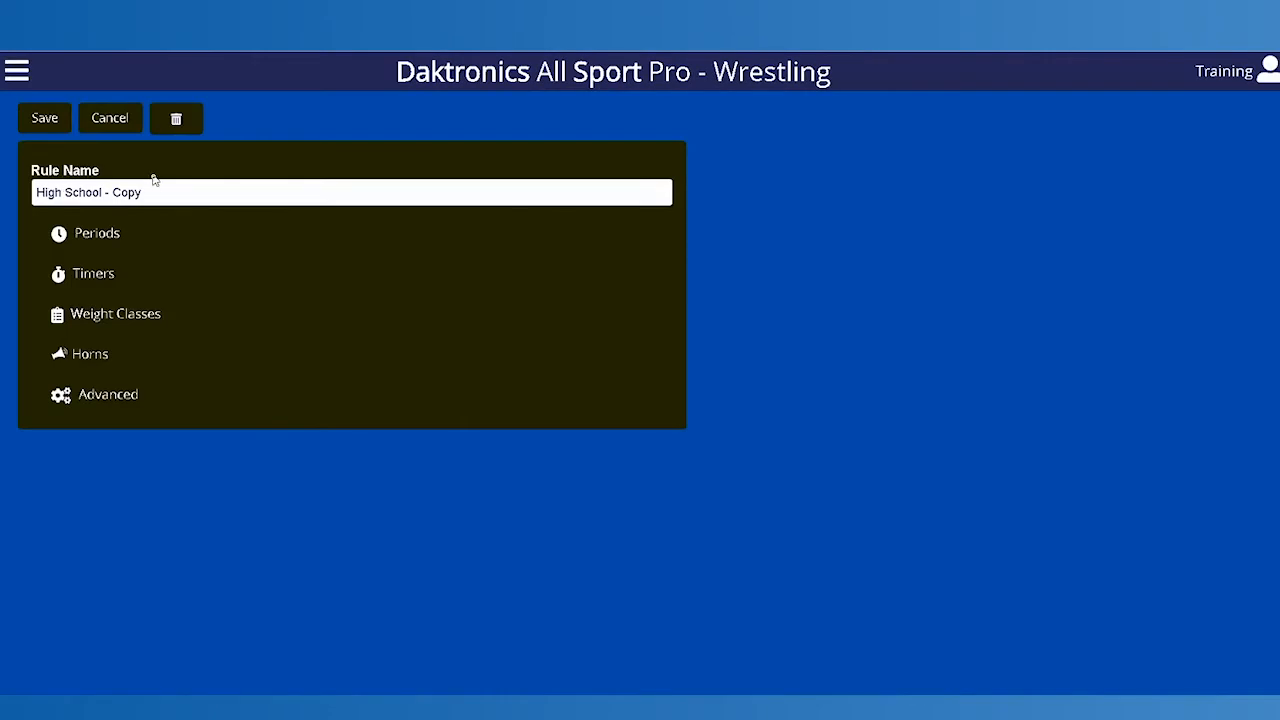
Step: Rename the copied rule as High School Girls Wrestling
left_click_drag(154, 191, 36, 192)
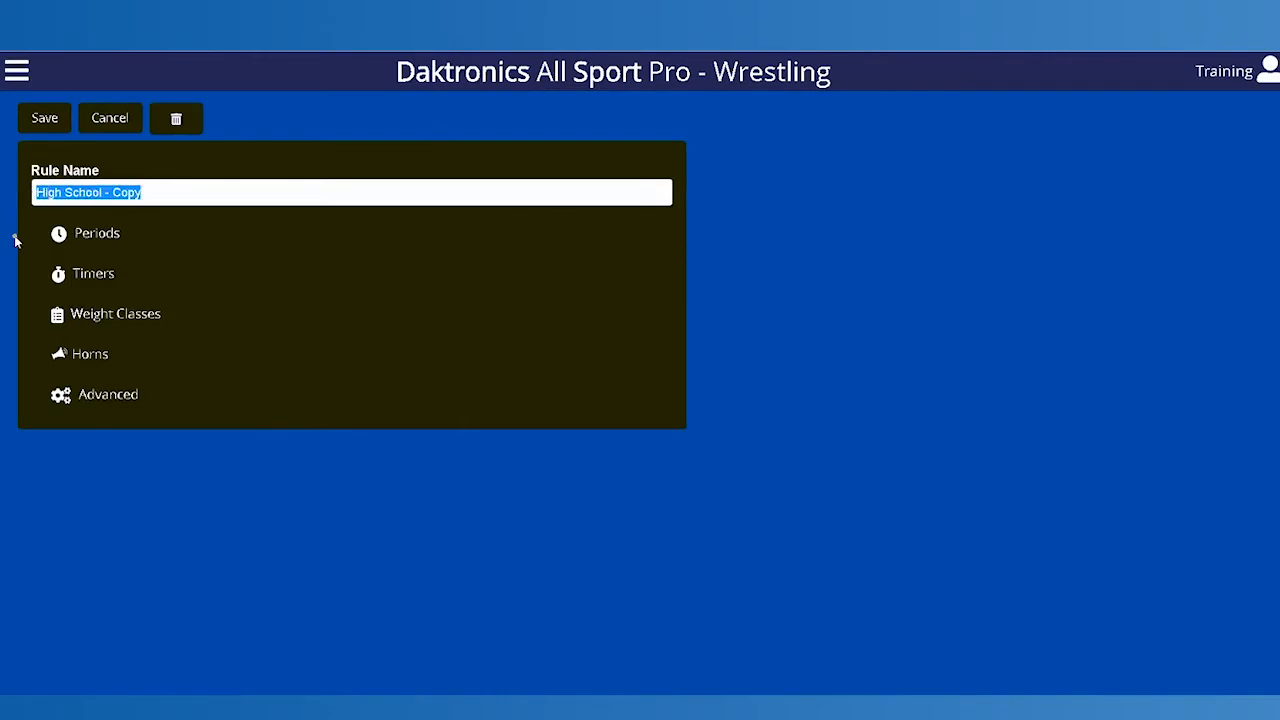
left_click(151, 192)
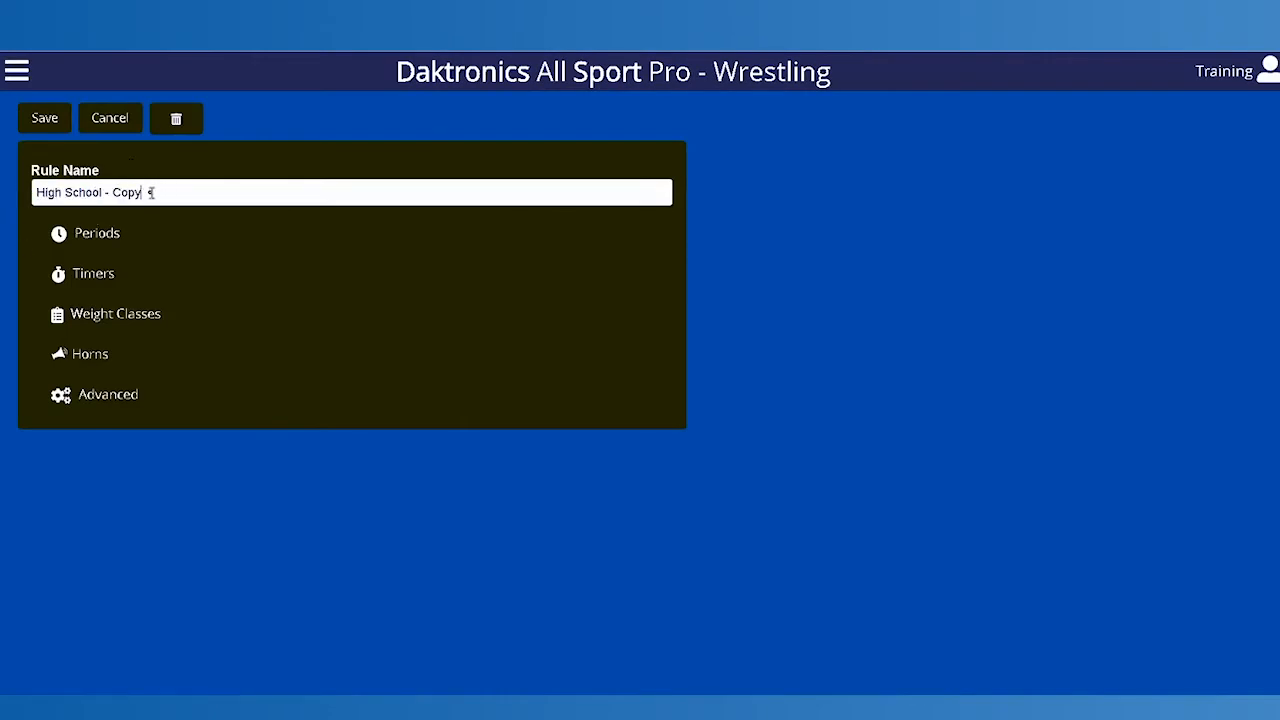
left_click_drag(139, 192, 107, 192)
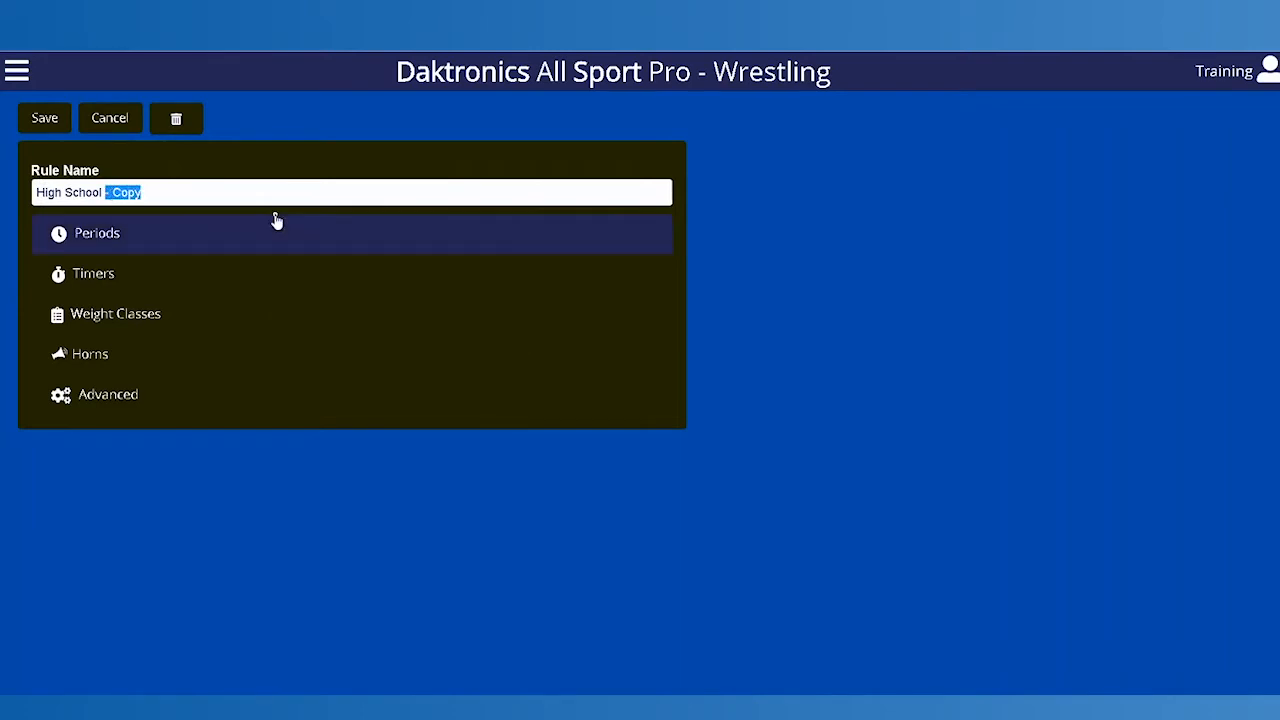
type("Girls")
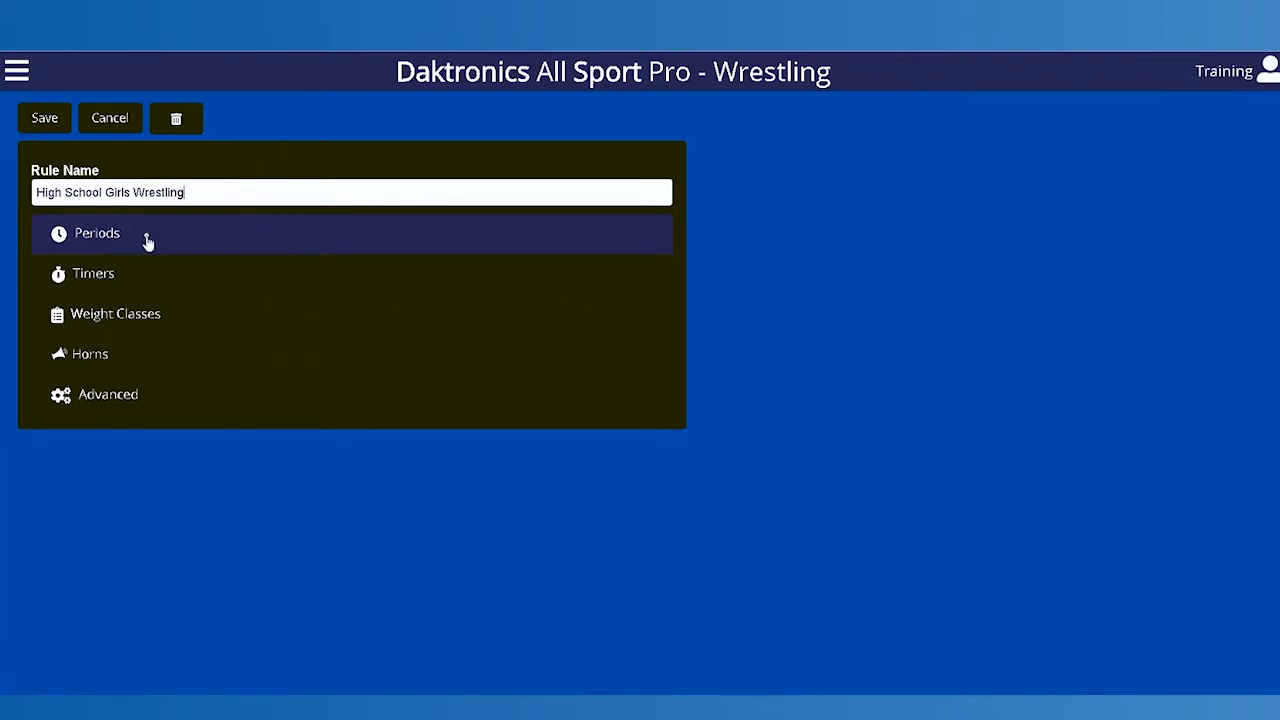
Step: In the rule's weight classes, set Weight Class 1 to 98 and Weight Class 2 to 105
left_click(118, 318)
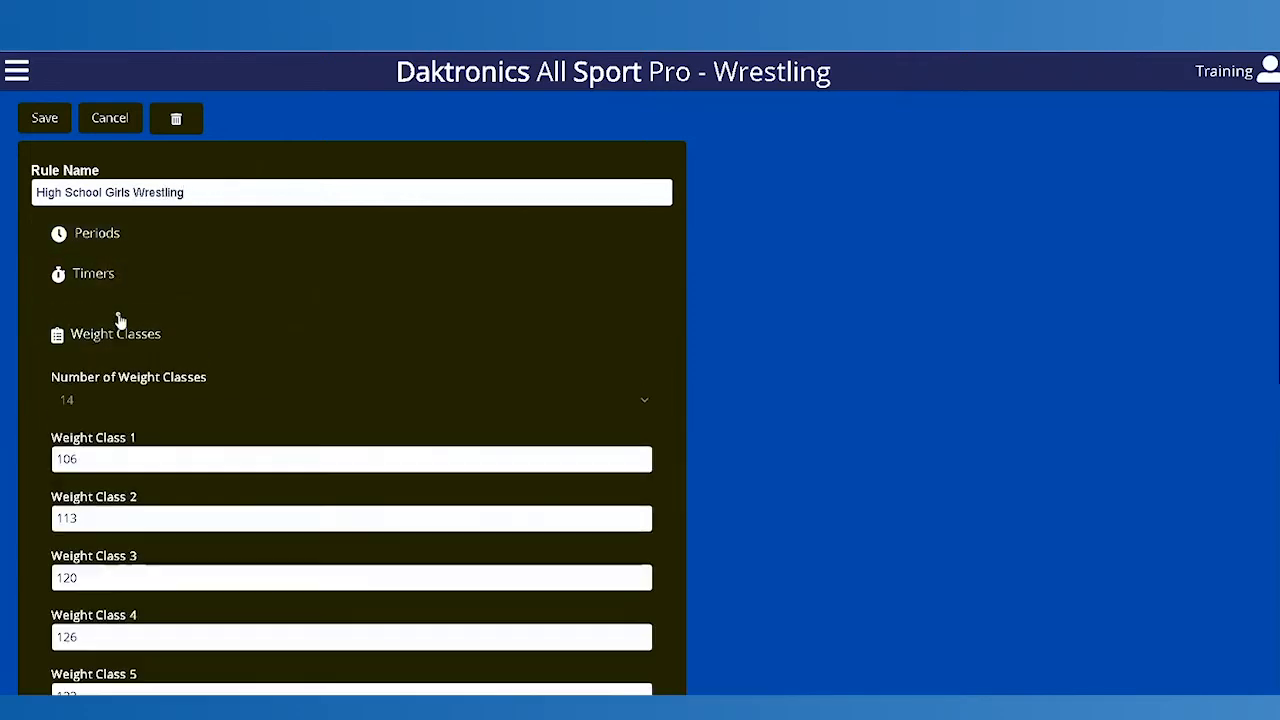
left_click_drag(83, 459, 11, 471)
type("98")
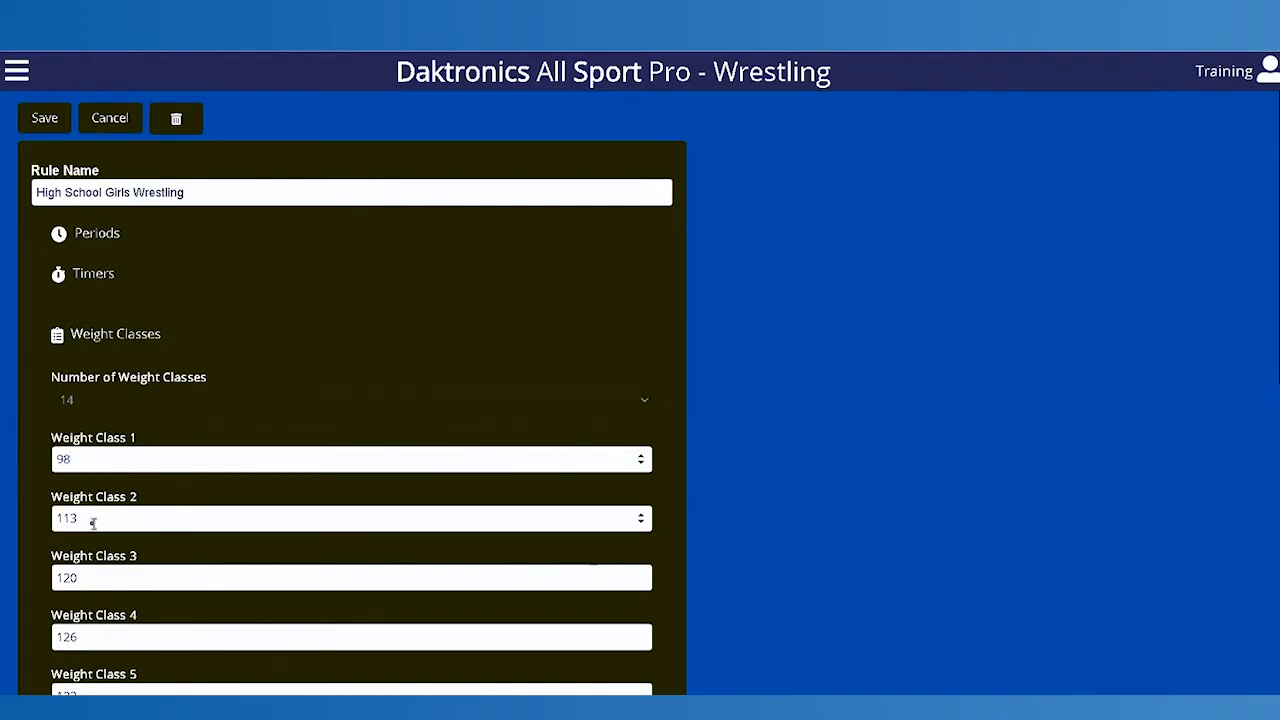
left_click_drag(91, 522, 27, 520)
type("105")
left_click(94, 577)
Step: Set the number of weight classes to 2, save the rule, and filter the rules list to Wrestling
left_click(642, 405)
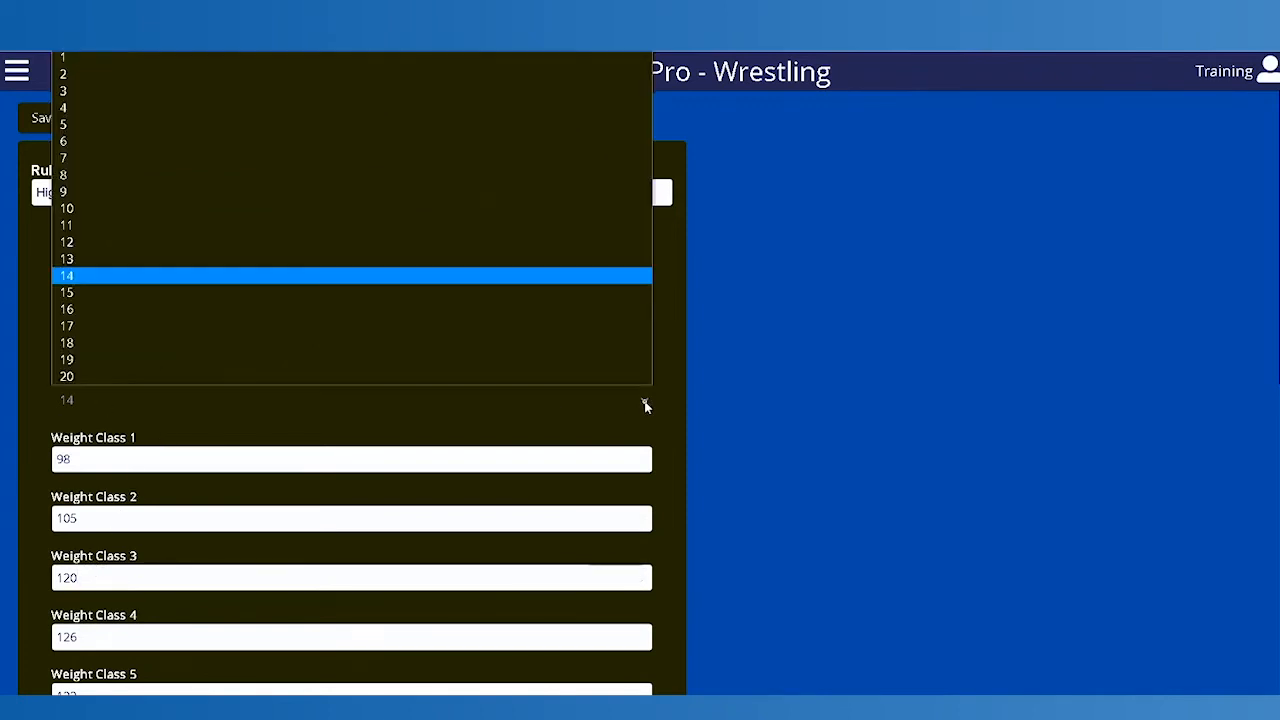
left_click(79, 76)
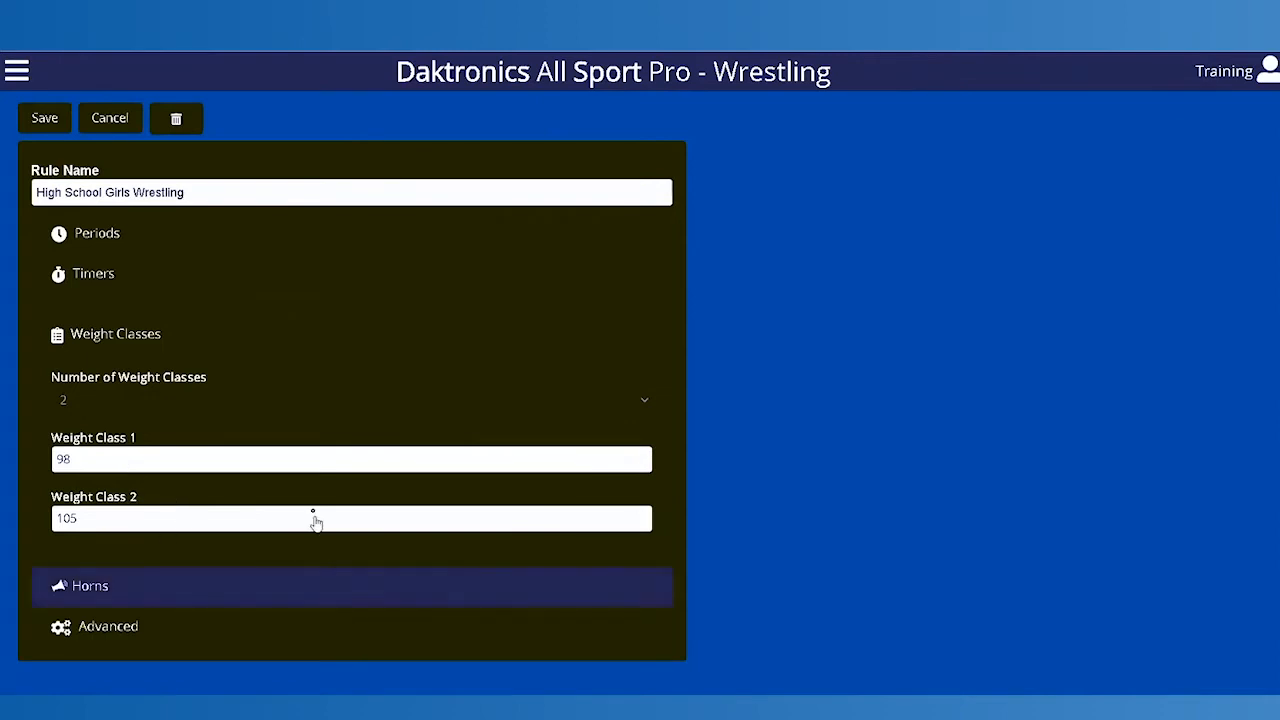
left_click(43, 120)
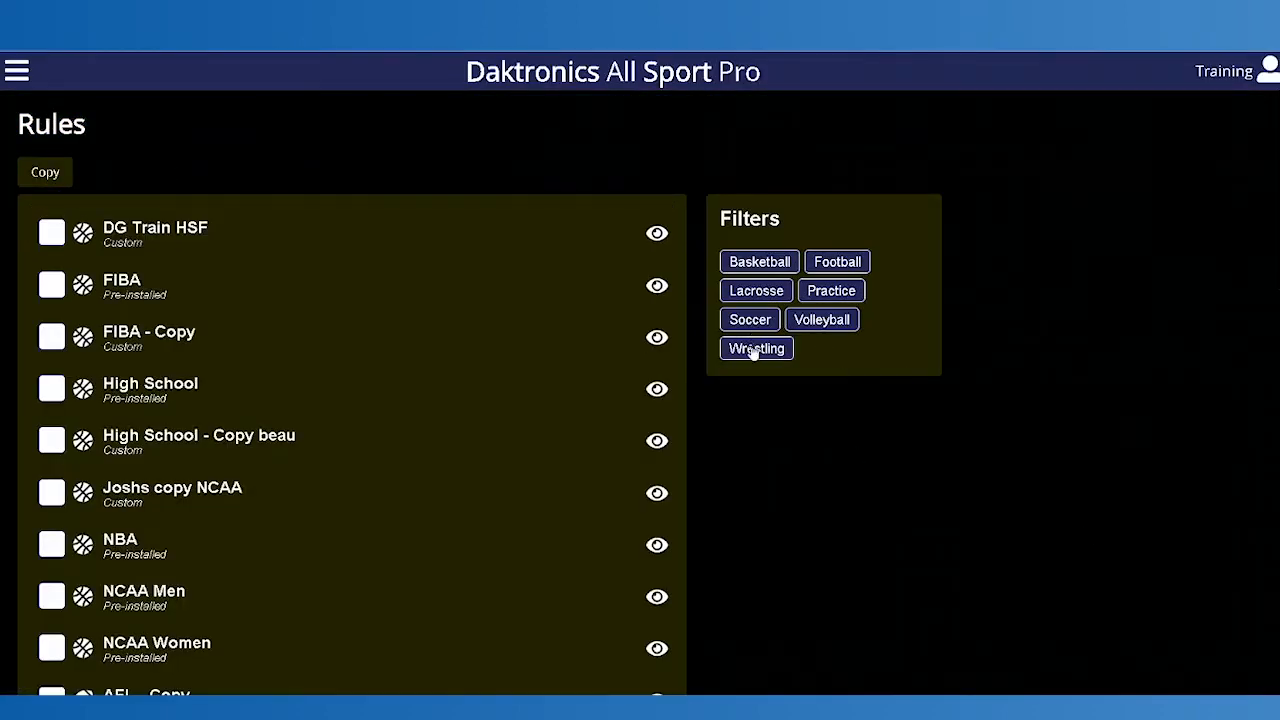
left_click(754, 350)
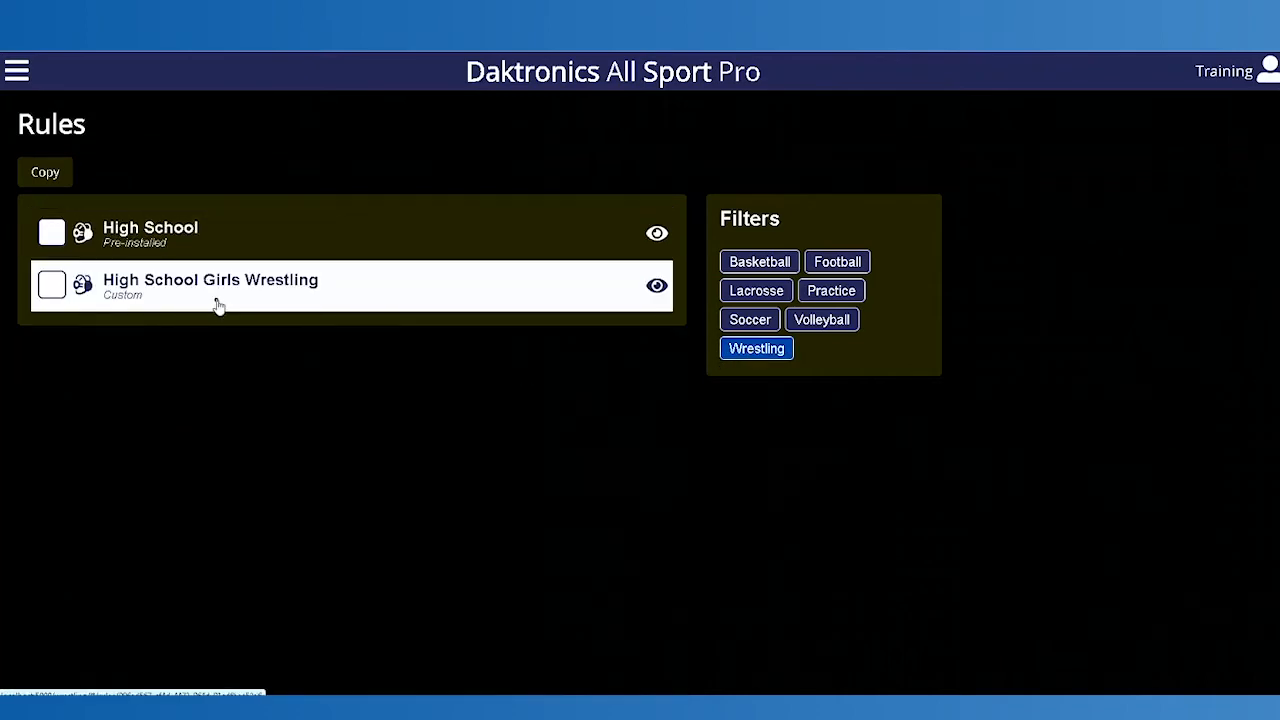
Step: Open the games list and filter it to Wrestling
left_click(20, 76)
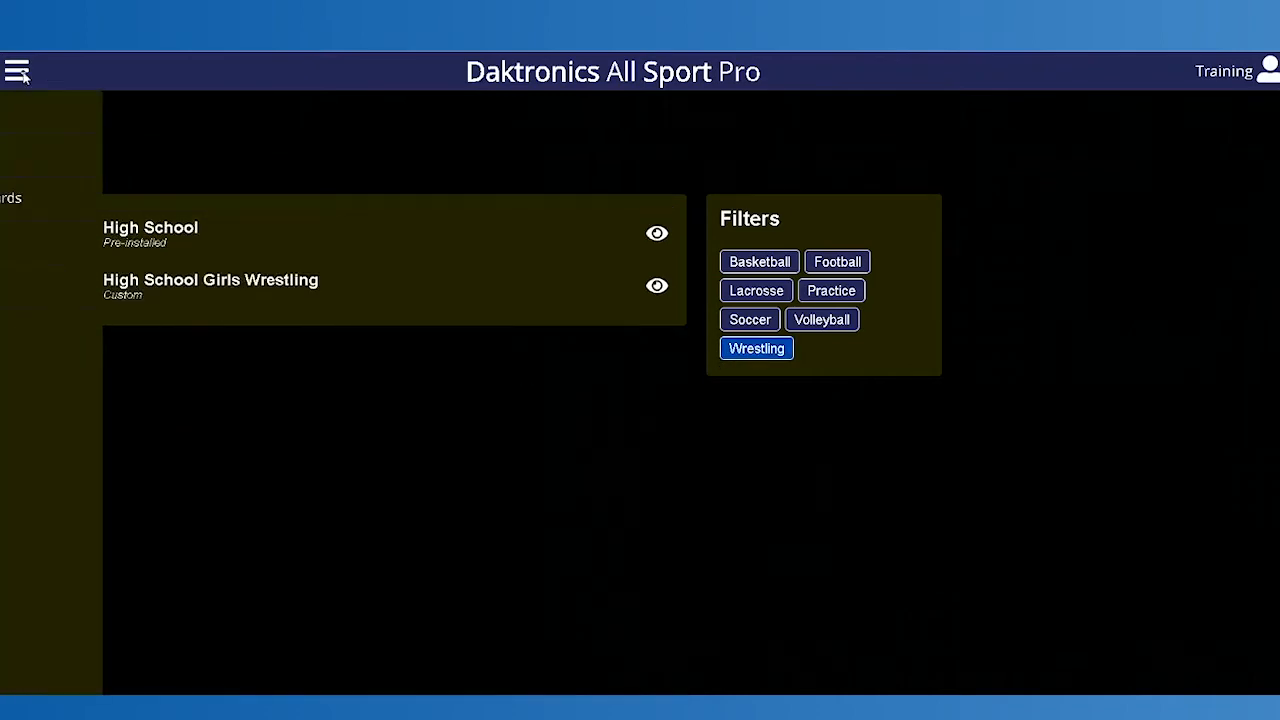
left_click(52, 116)
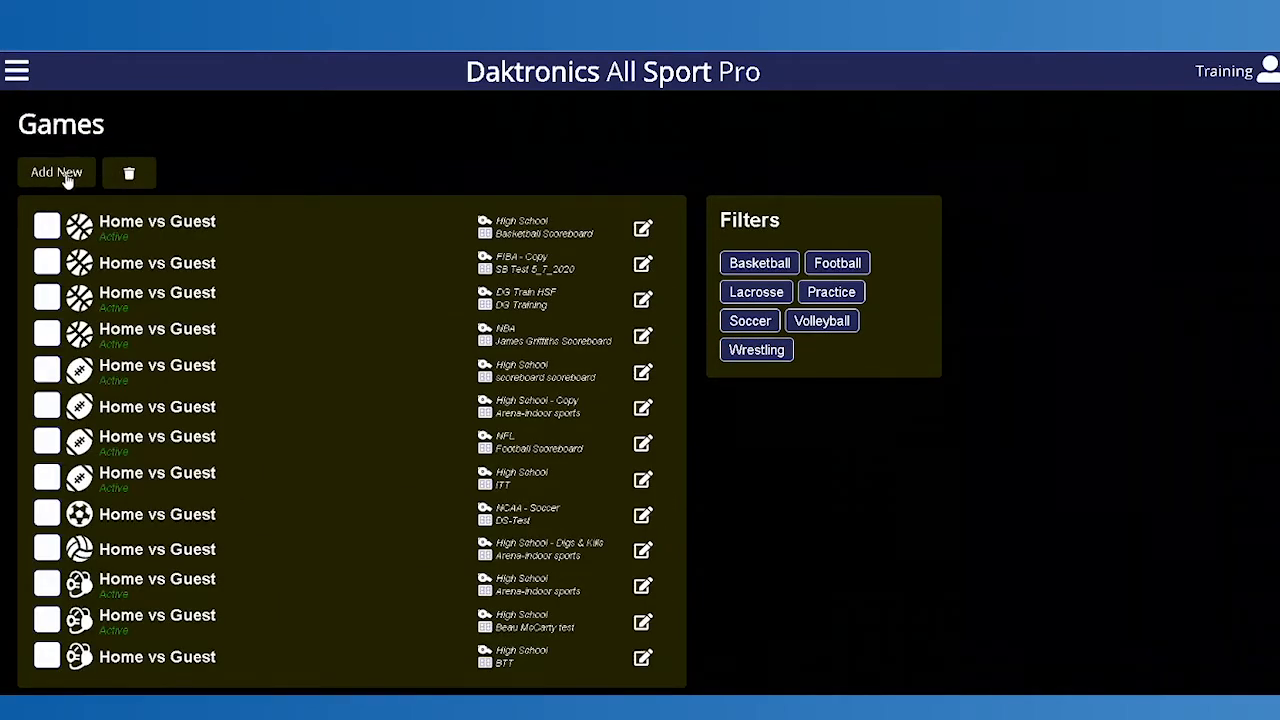
left_click(765, 355)
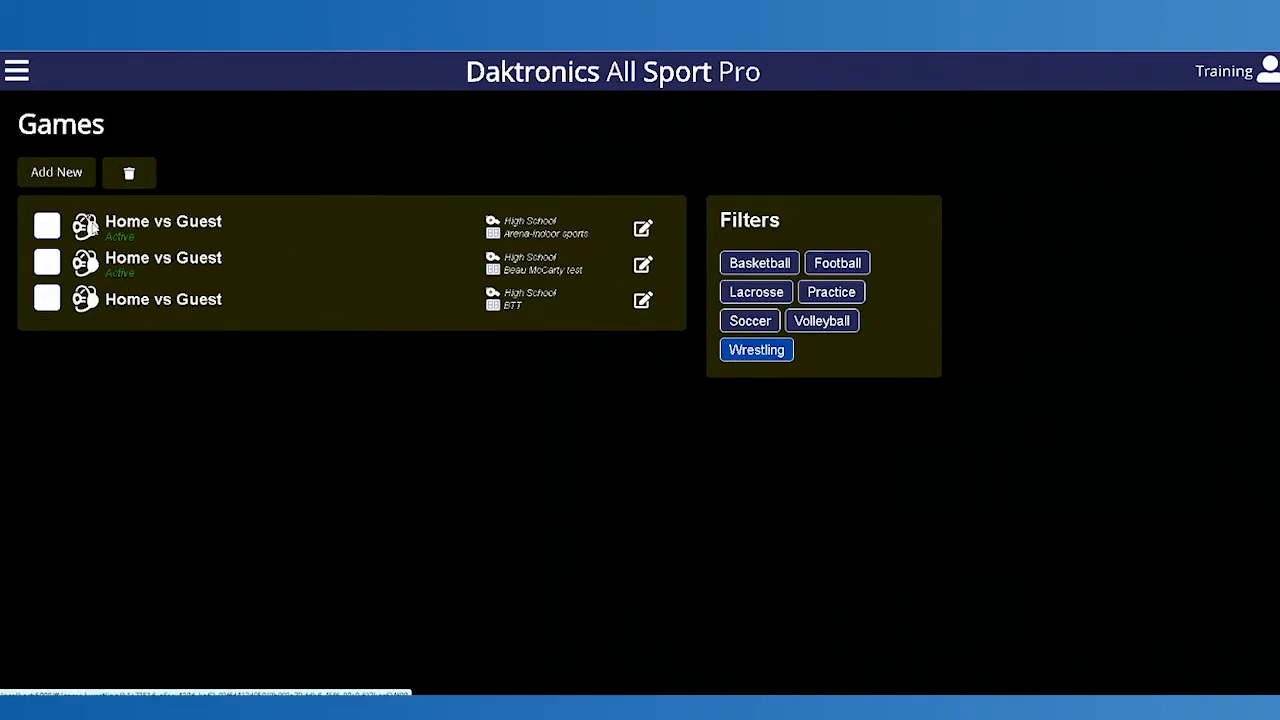
Step: Start a new game and name it Bobcats vs Tigers
left_click(55, 177)
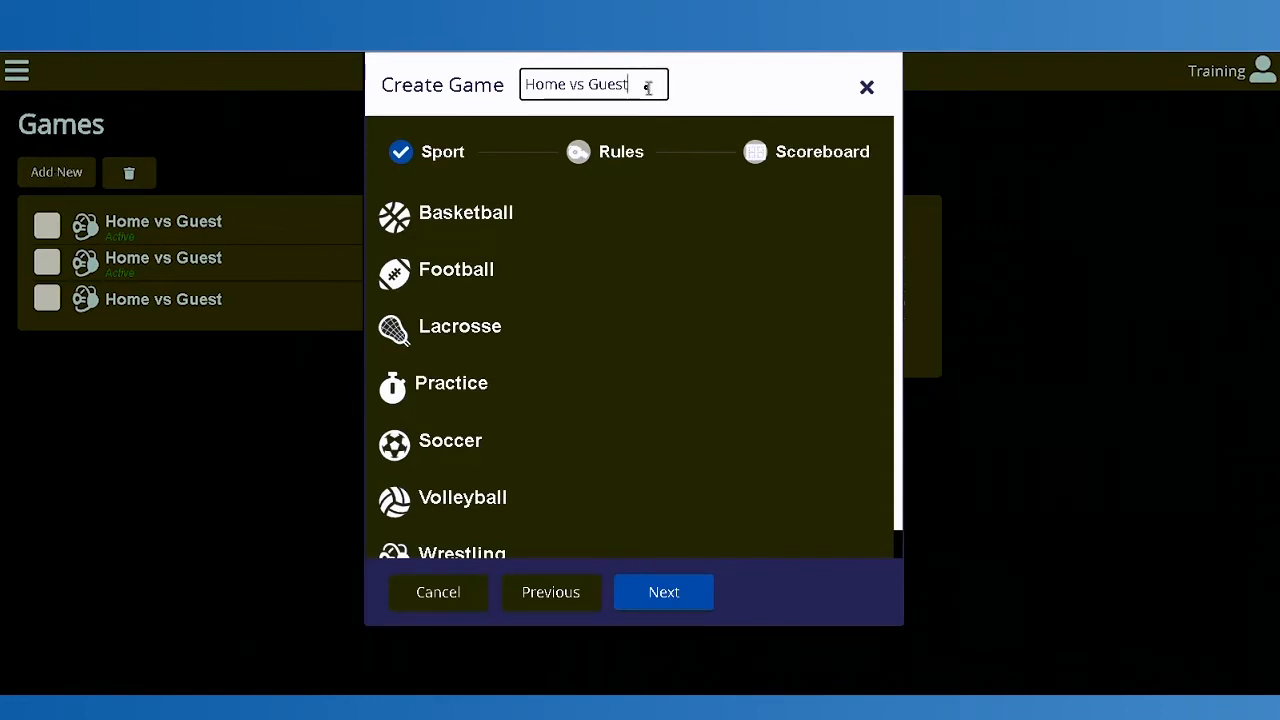
left_click_drag(648, 87, 412, 87)
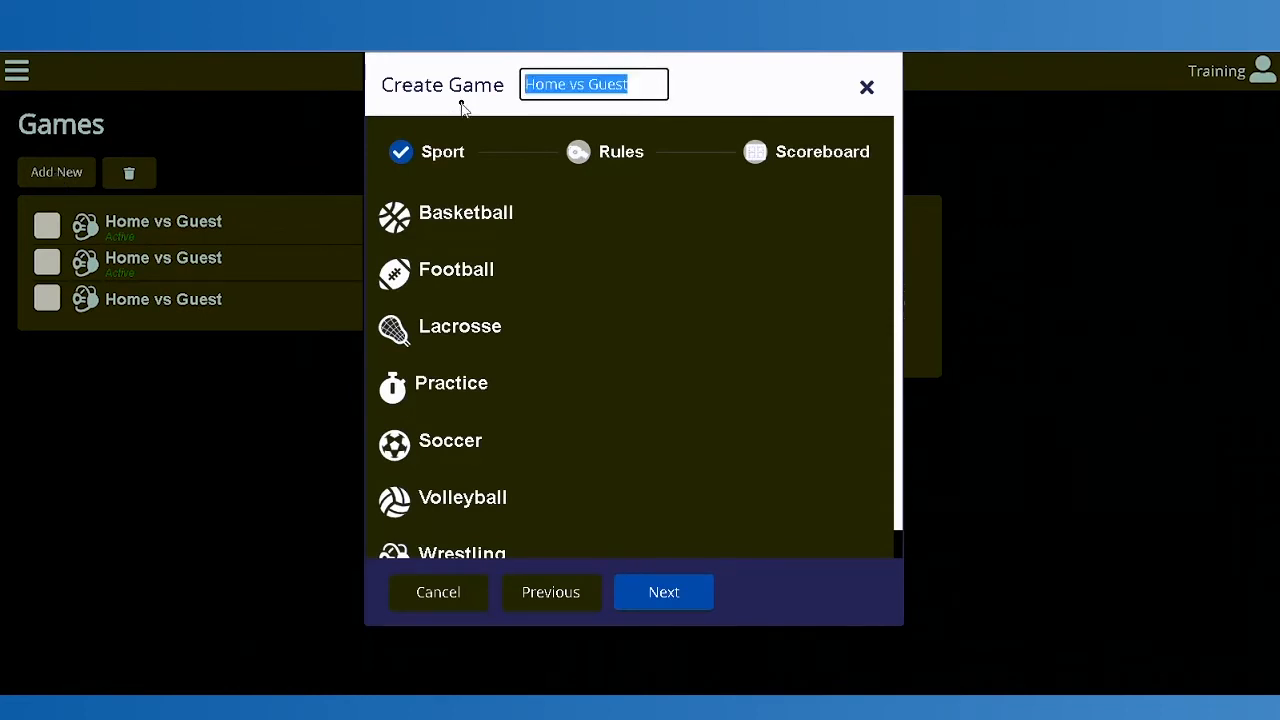
type("Bobcats ")
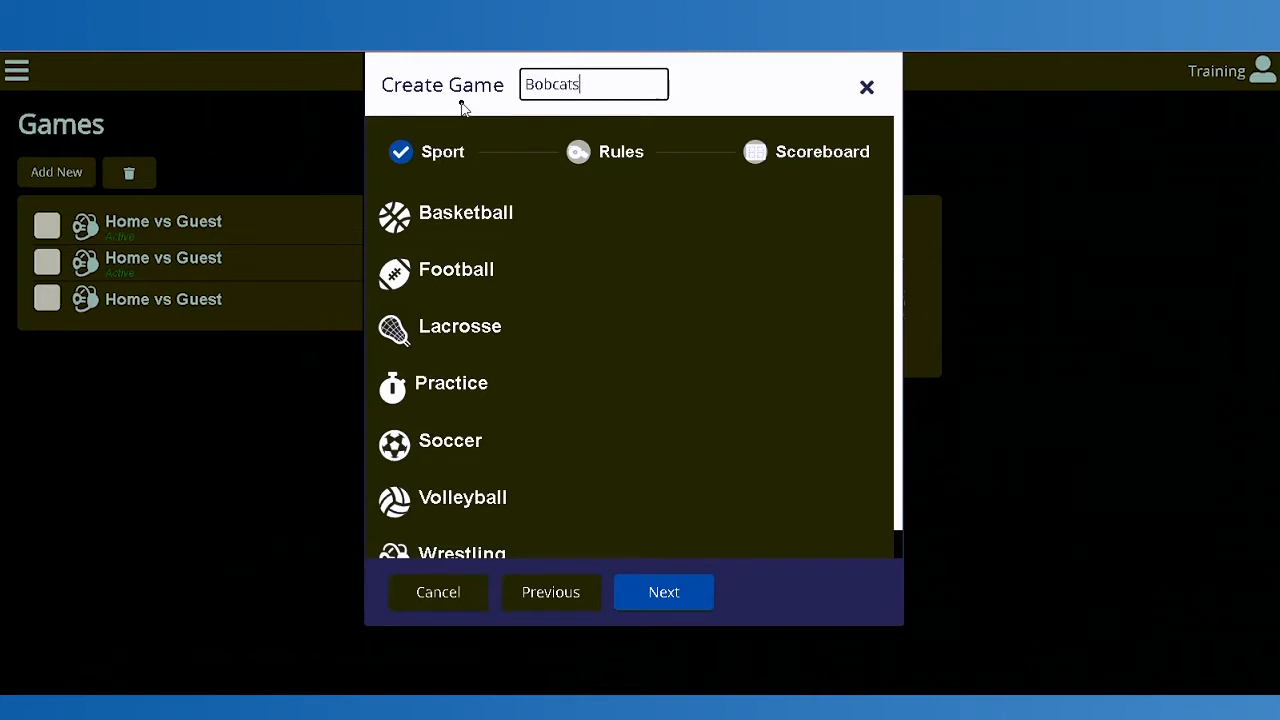
type("vs Tigers")
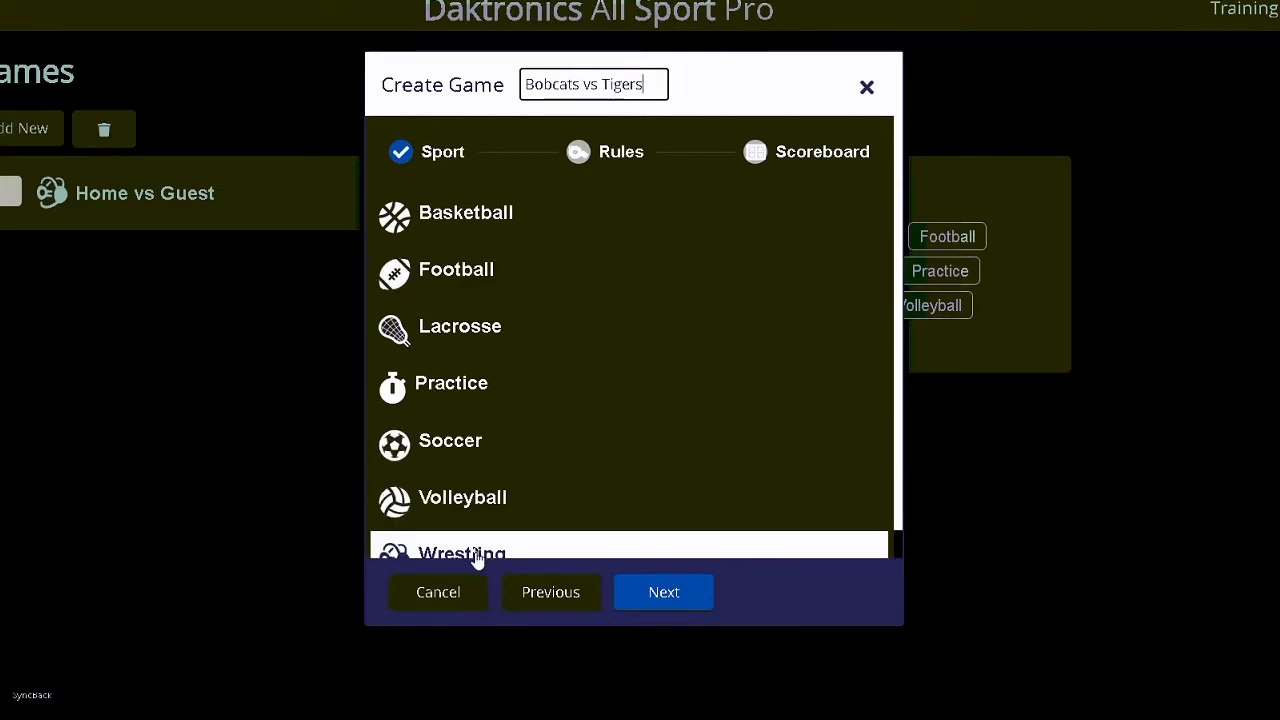
Step: Create the game with the Wrestling sport, the pre-installed High School rules and the Arena-indoor sports scoreboard
left_click(477, 558)
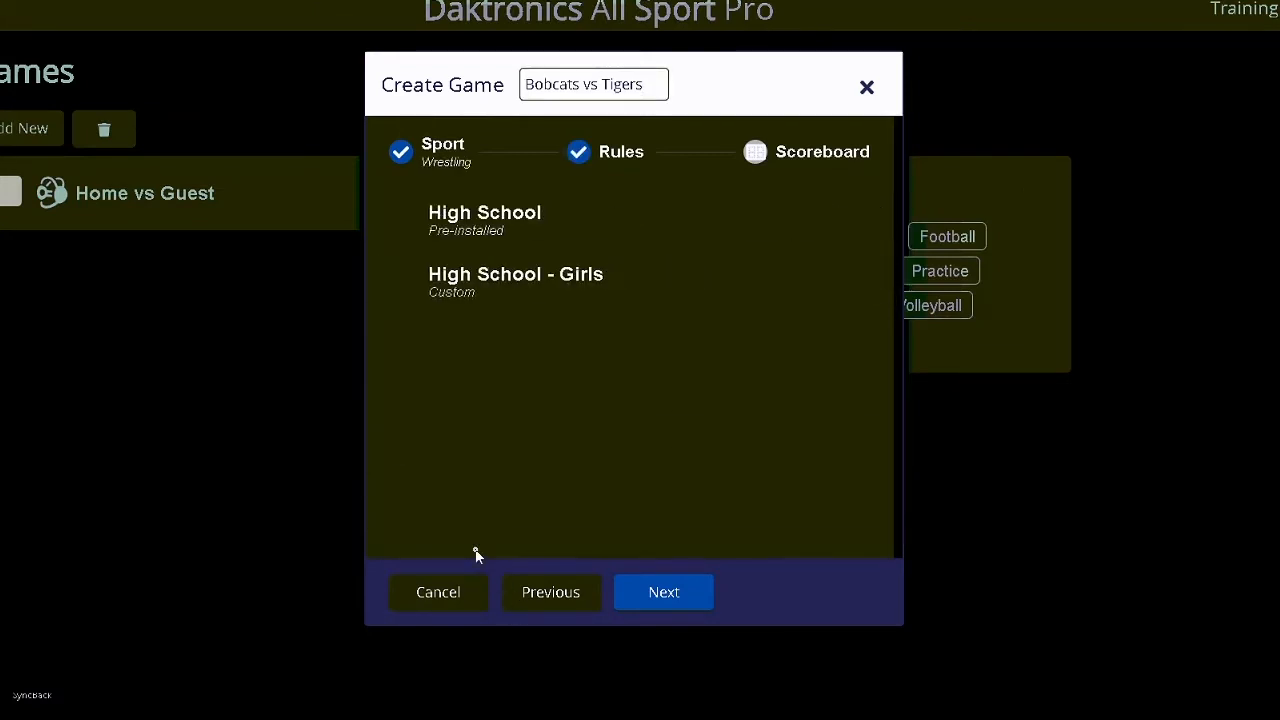
left_click(483, 229)
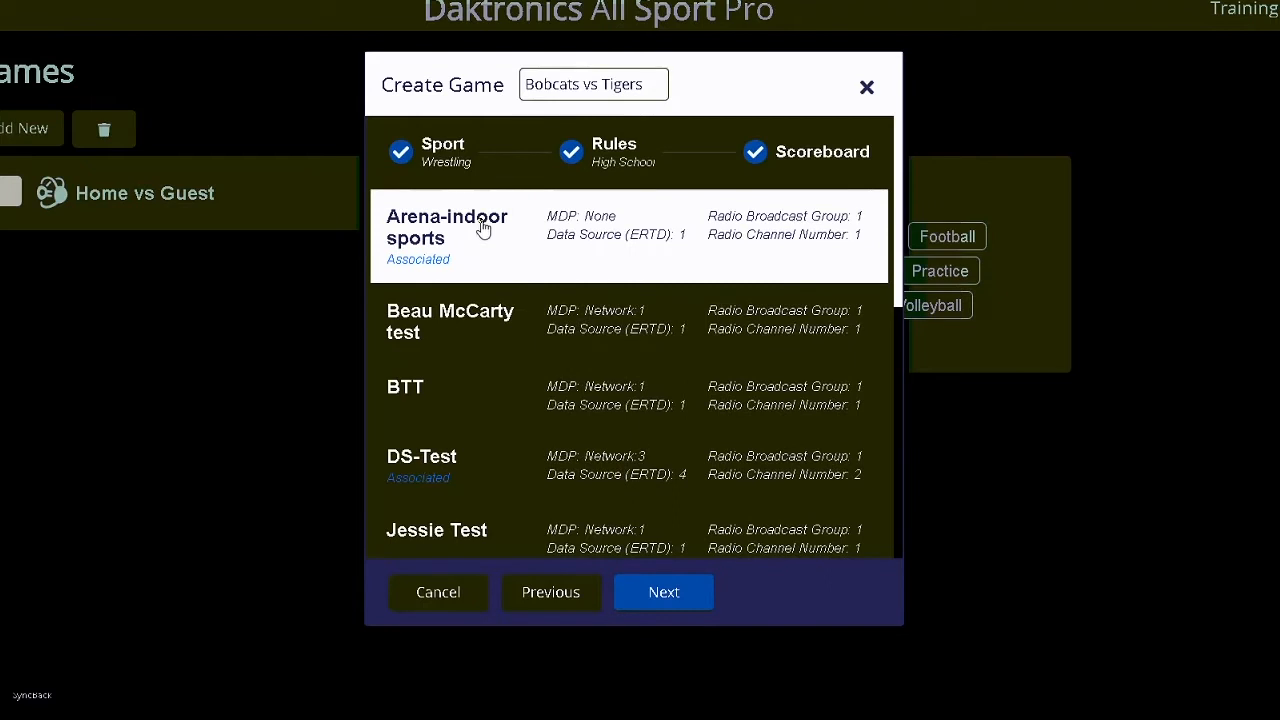
left_click(483, 229)
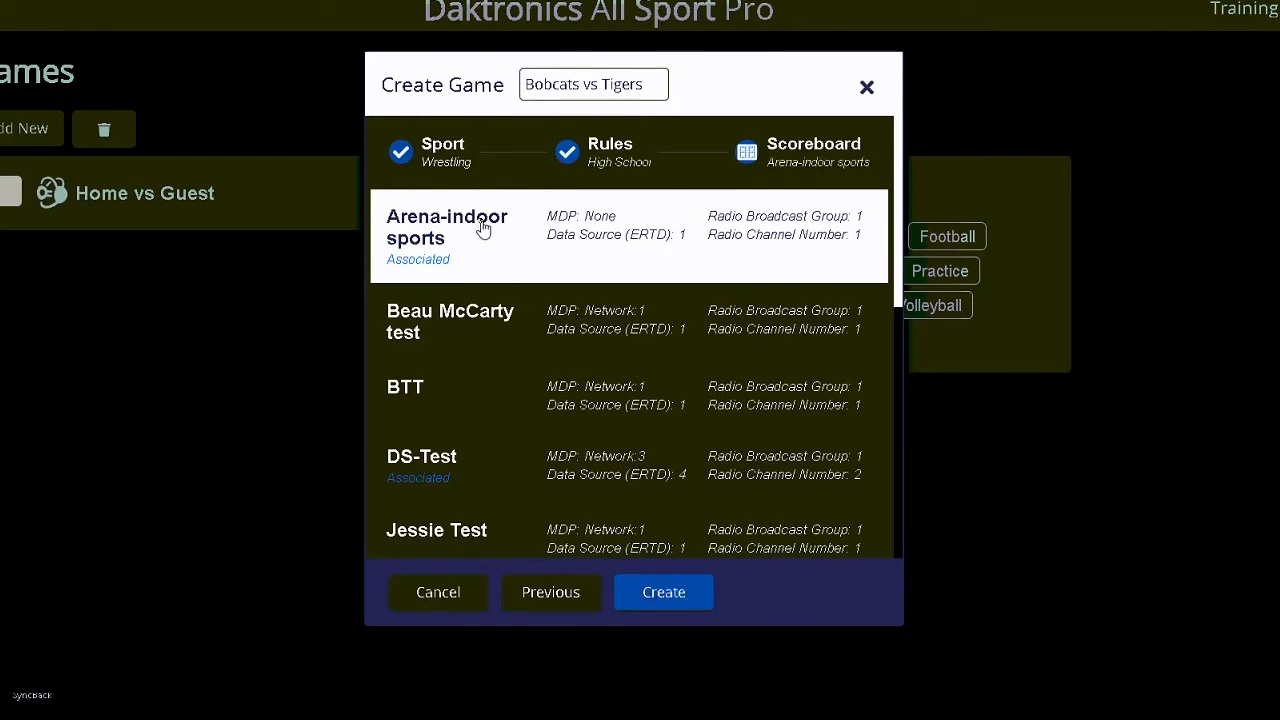
left_click(668, 596)
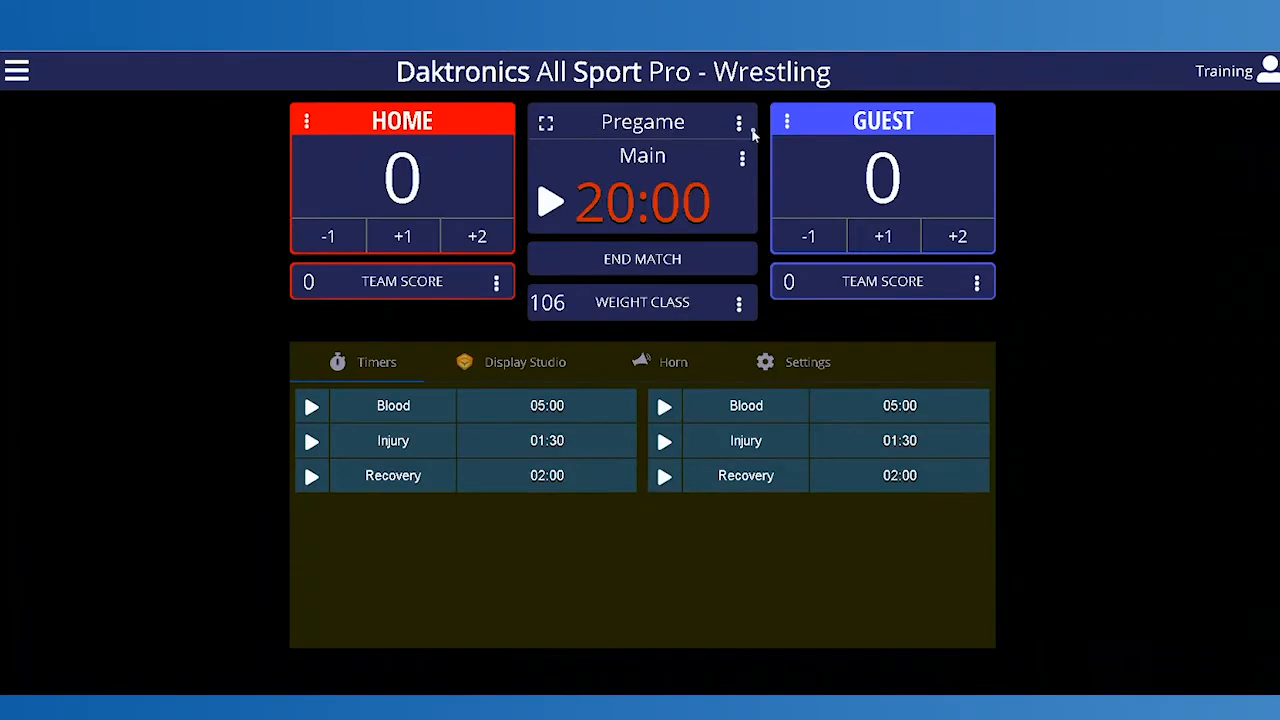
Step: Change the match period to 1st, followed by 2nd
left_click(739, 123)
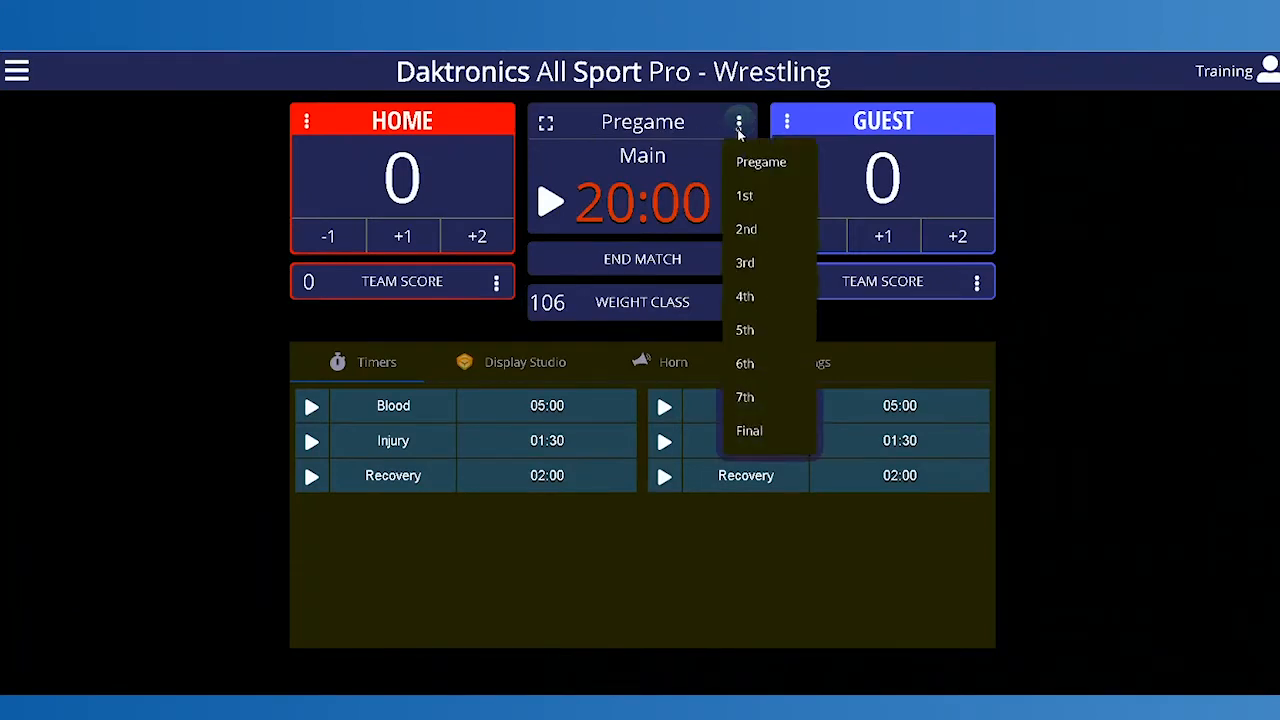
left_click(760, 197)
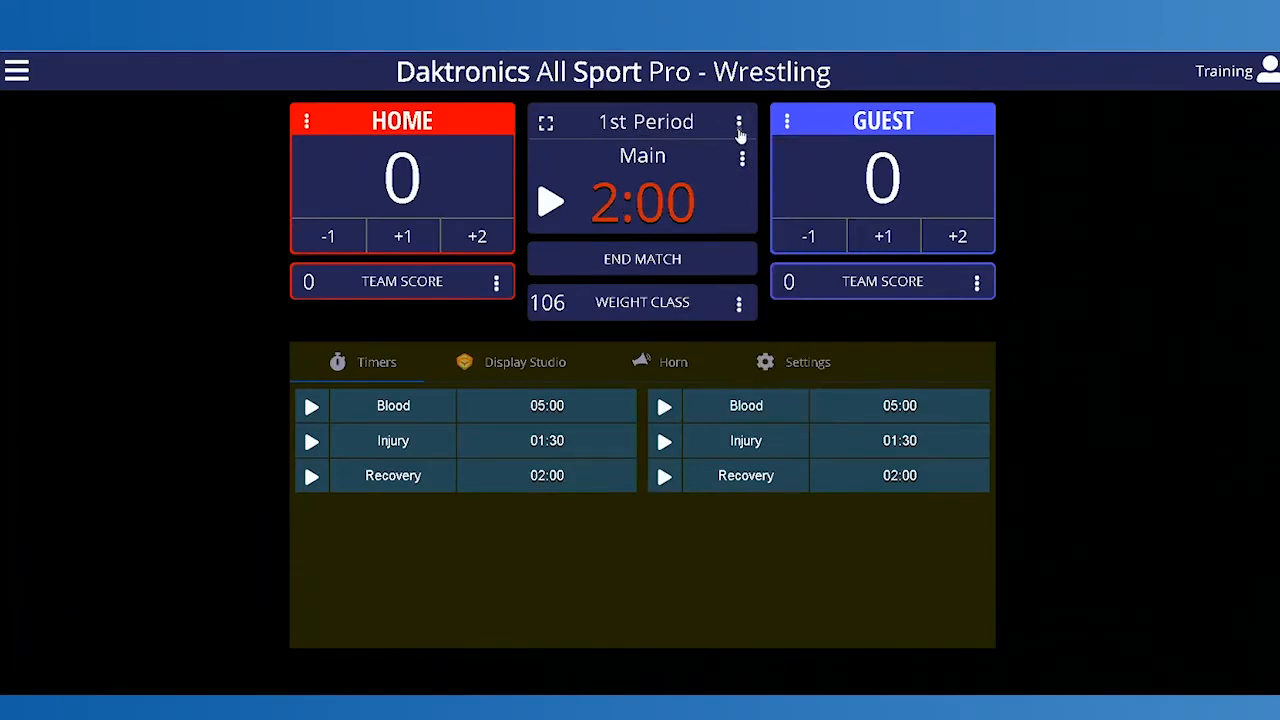
left_click(739, 125)
left_click(750, 229)
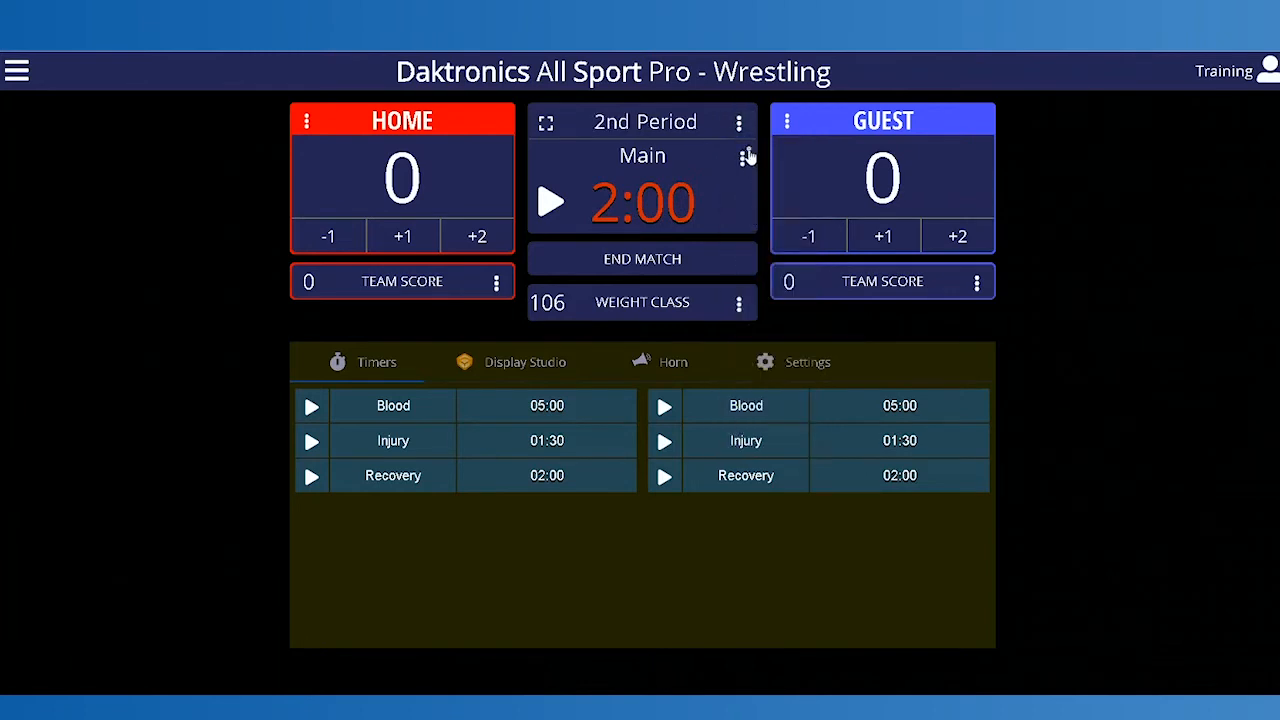
Step: Step the match period through 3rd, 4th, 5th and Final, and return it to 1st
left_click(739, 123)
left_click(751, 258)
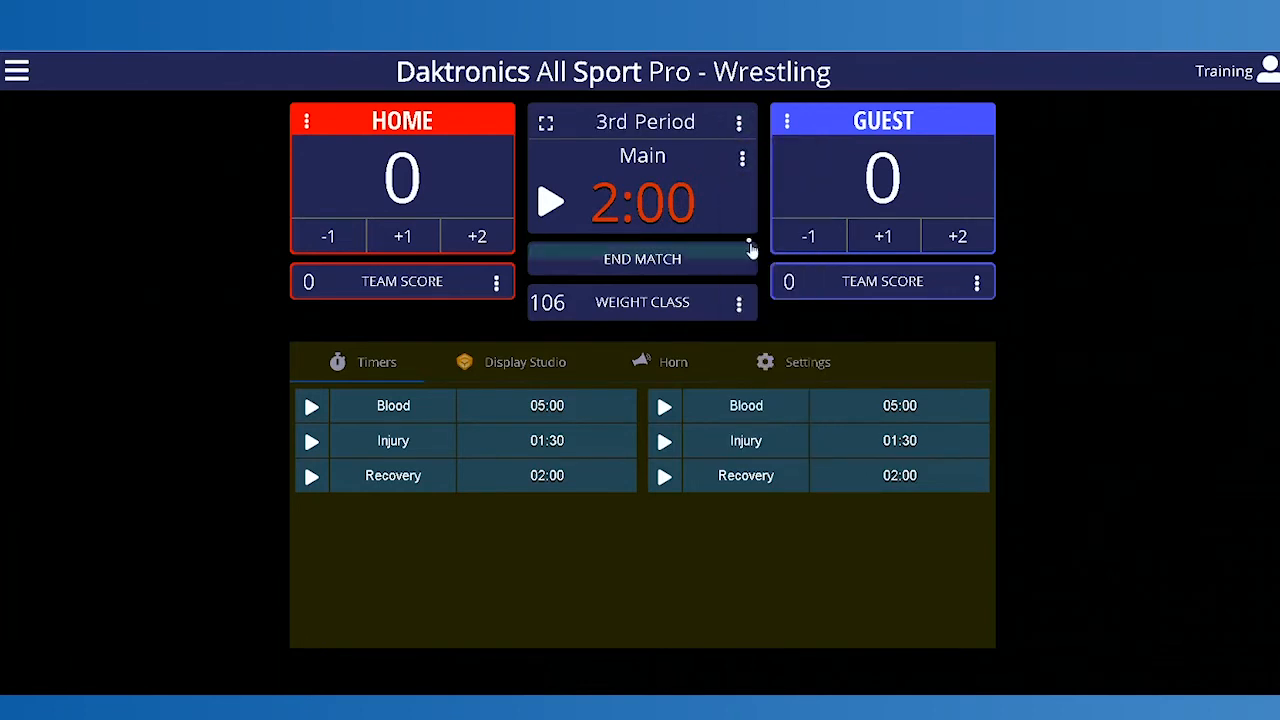
left_click(739, 122)
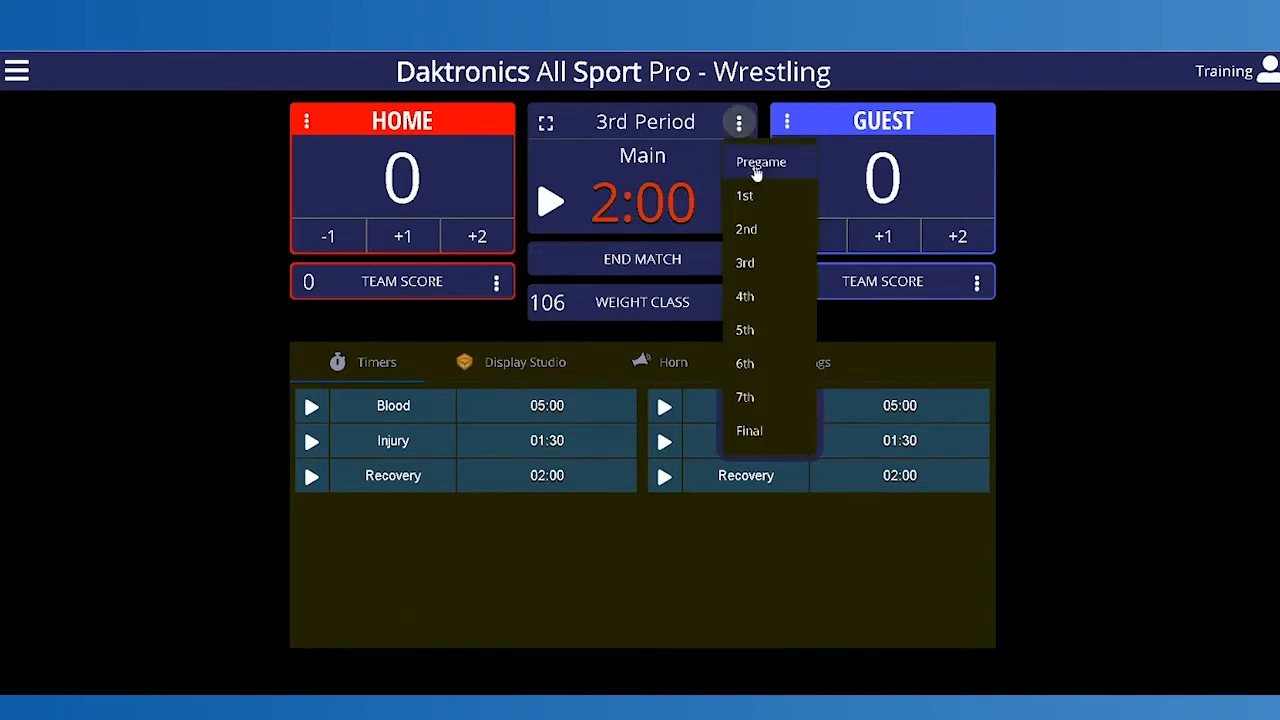
left_click(745, 294)
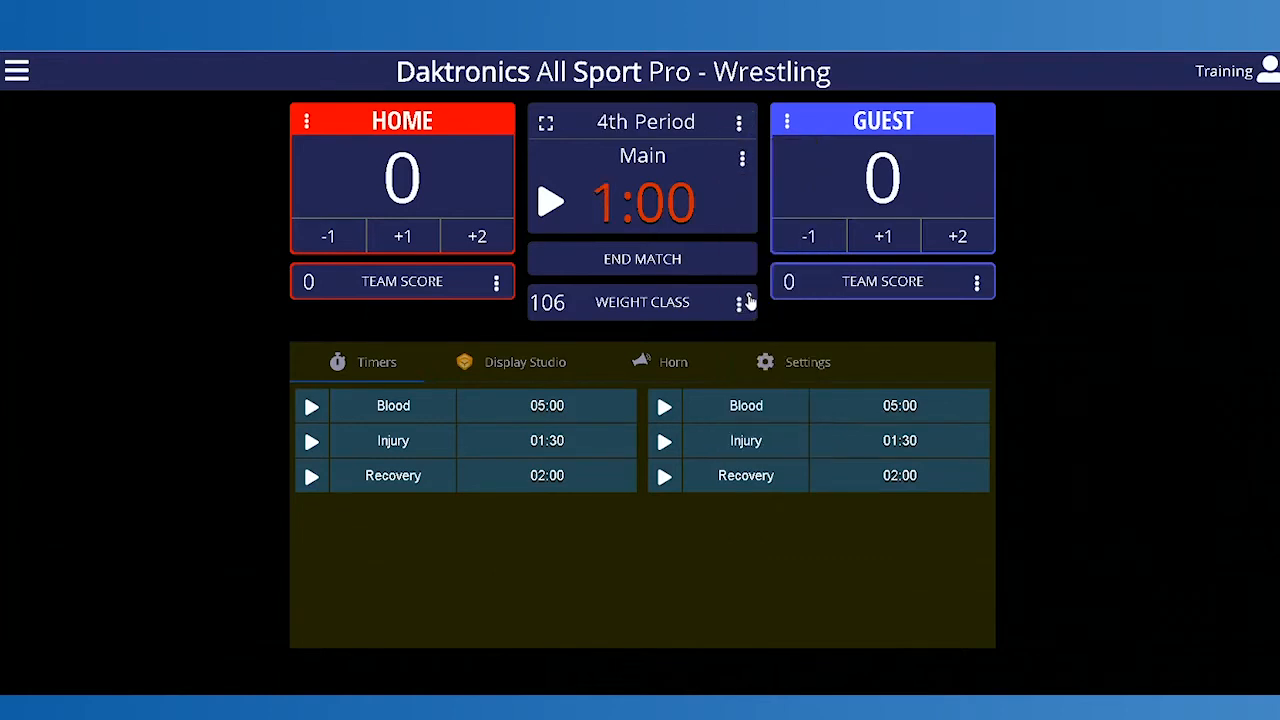
left_click(739, 121)
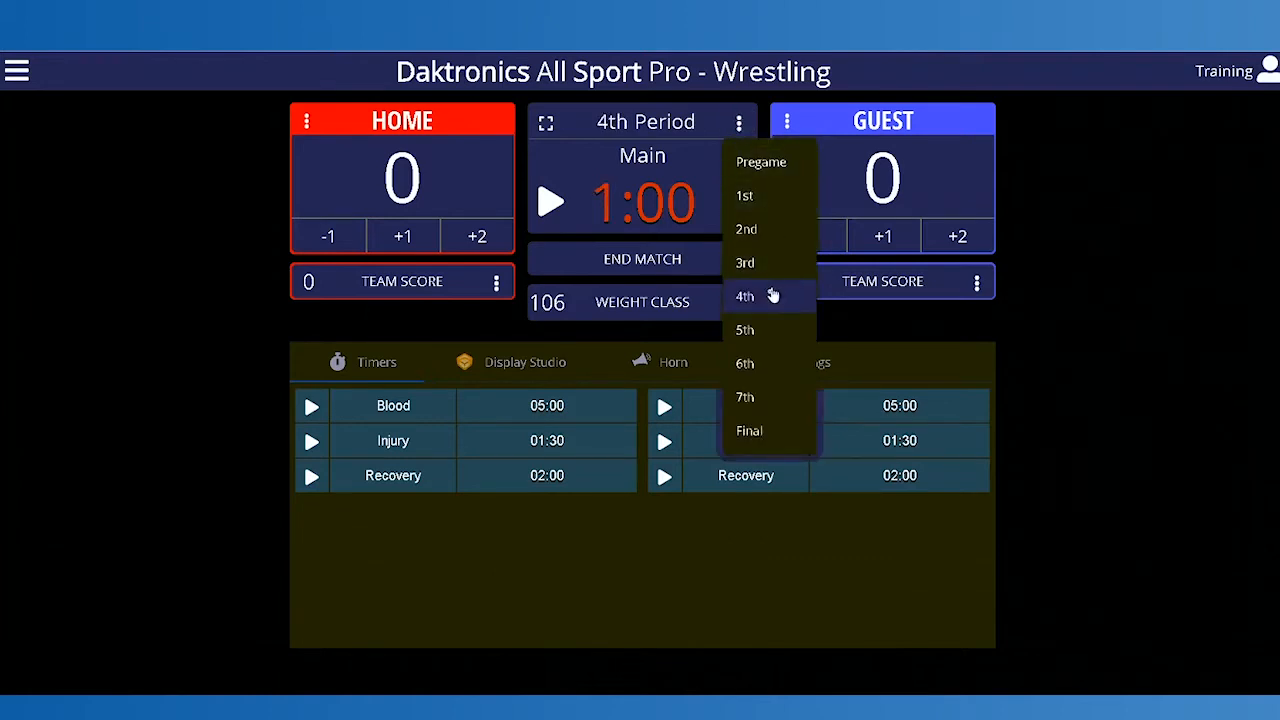
left_click(750, 330)
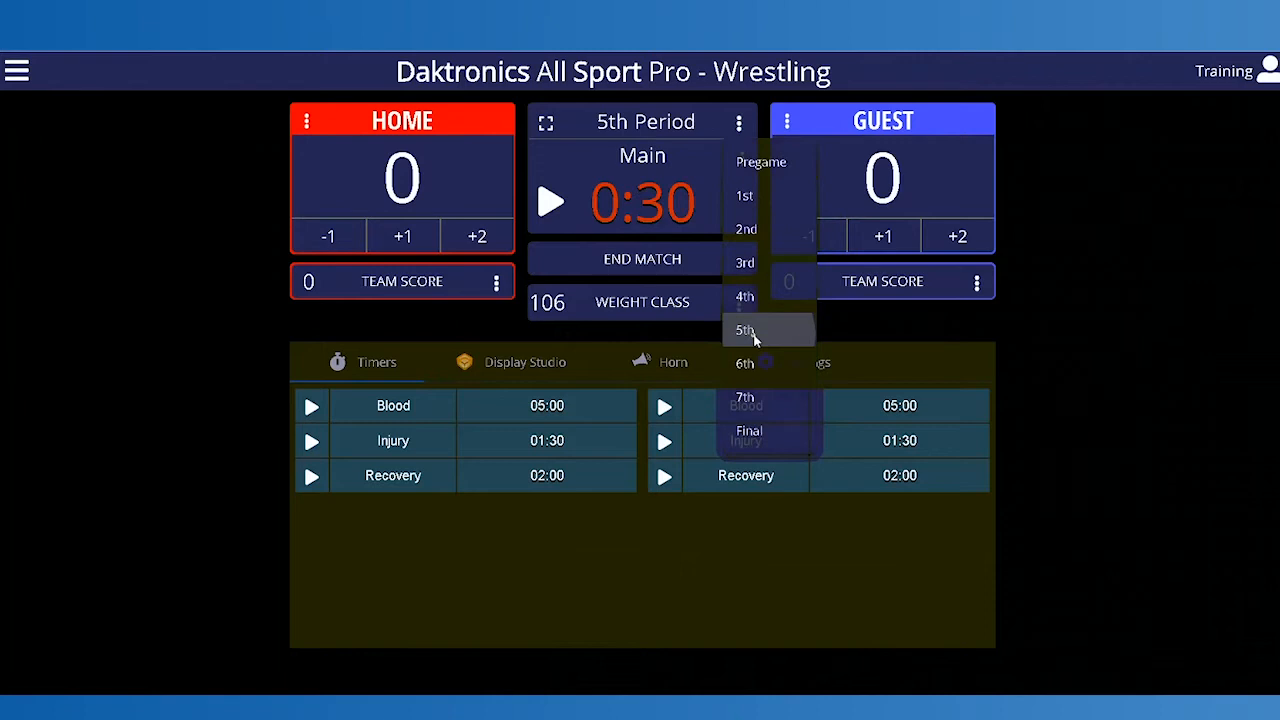
left_click(739, 121)
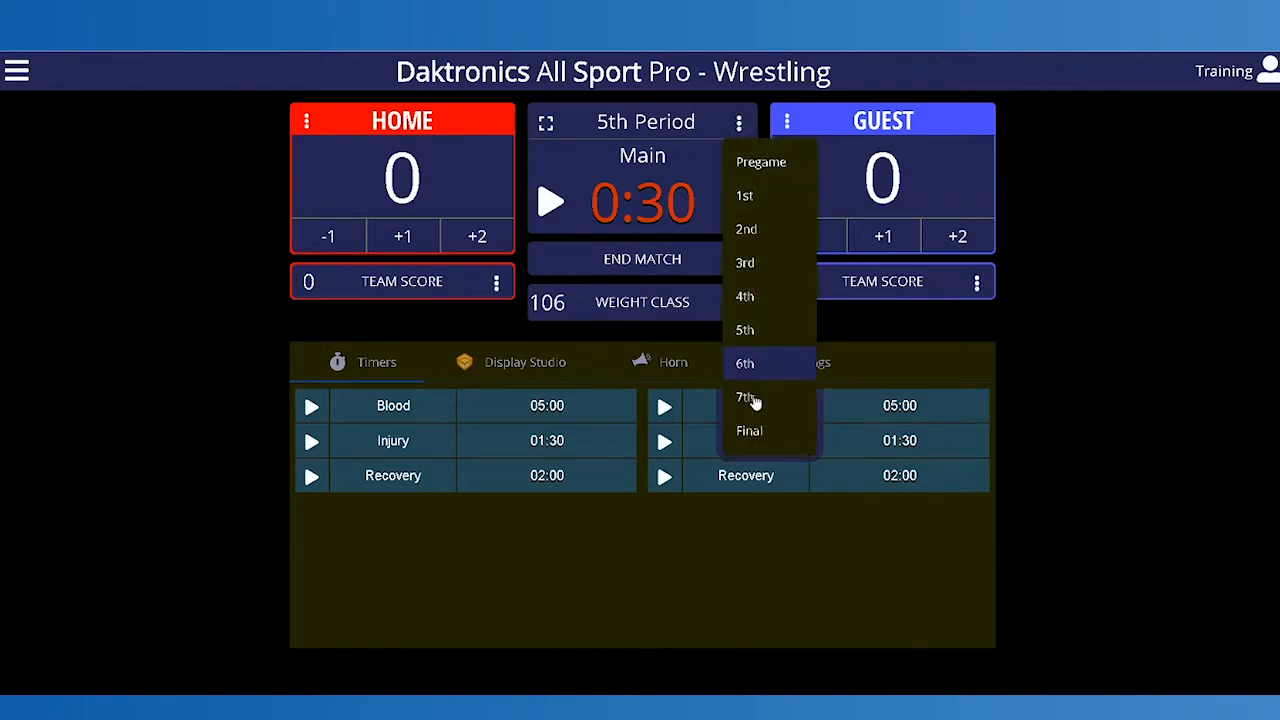
left_click(750, 431)
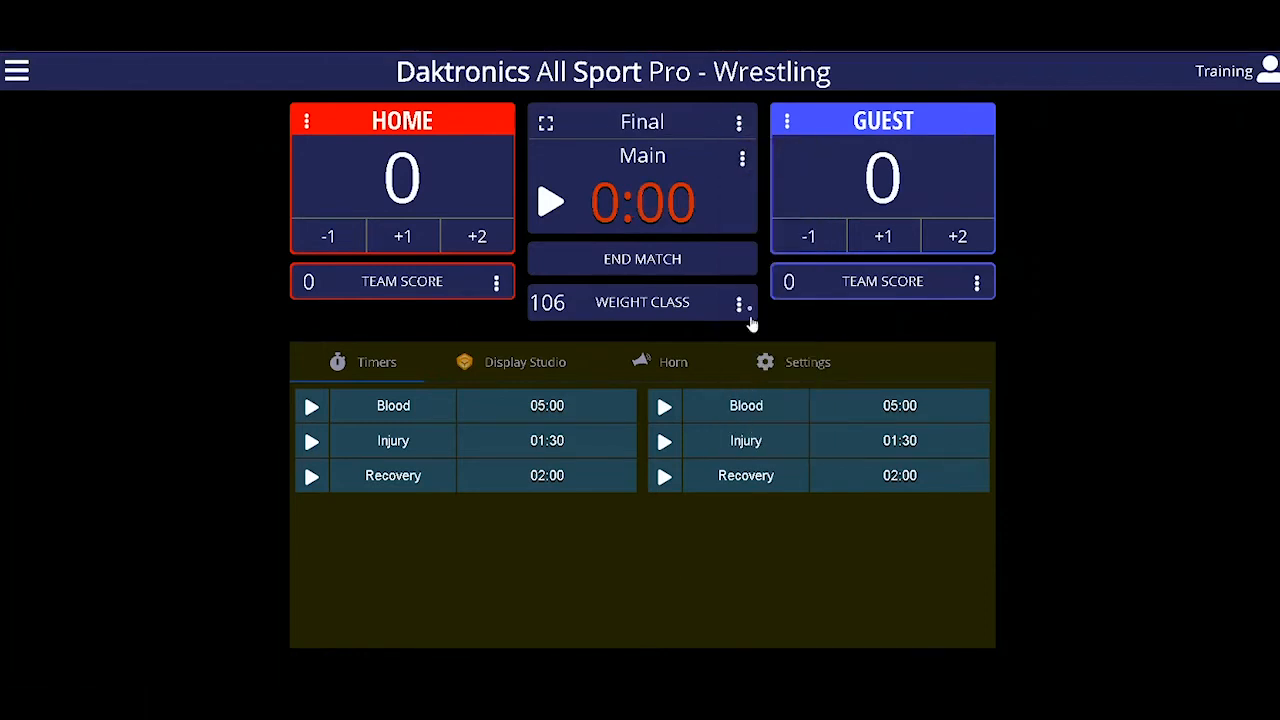
left_click(739, 121)
left_click(746, 204)
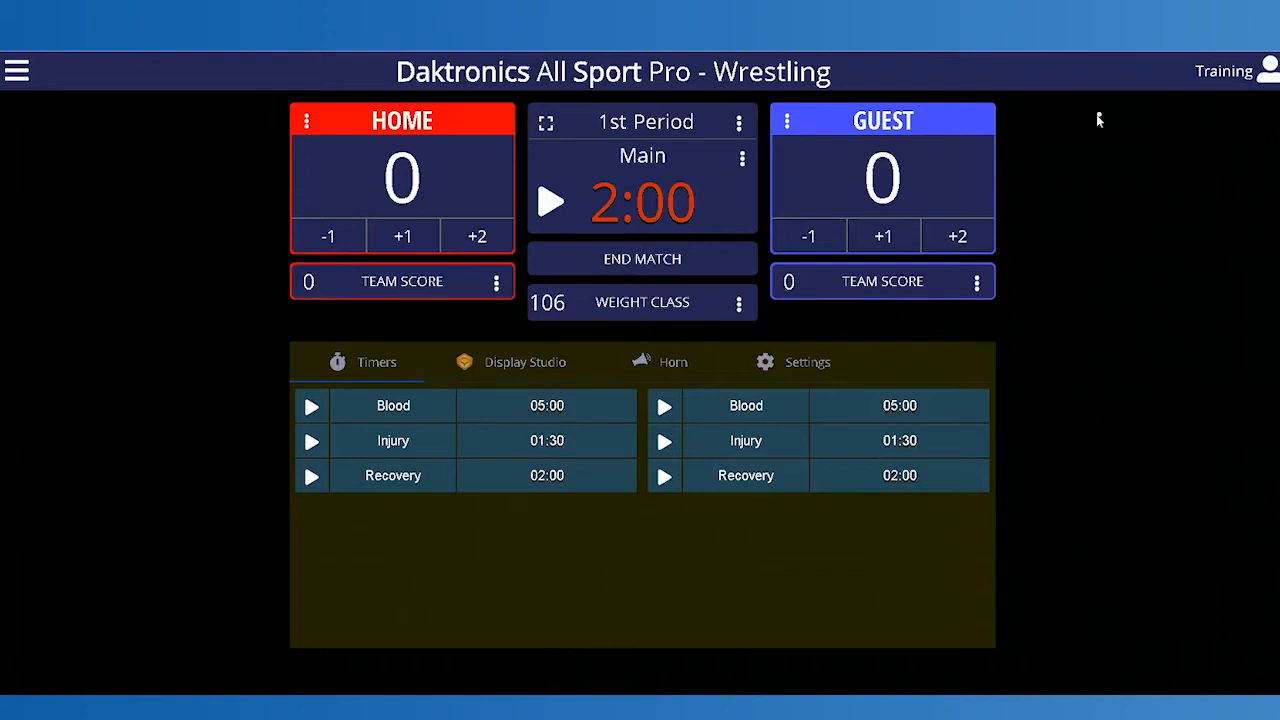
Step: Change the guest team's theme color to yellow #d9de4a and save the theme
left_click(1224, 78)
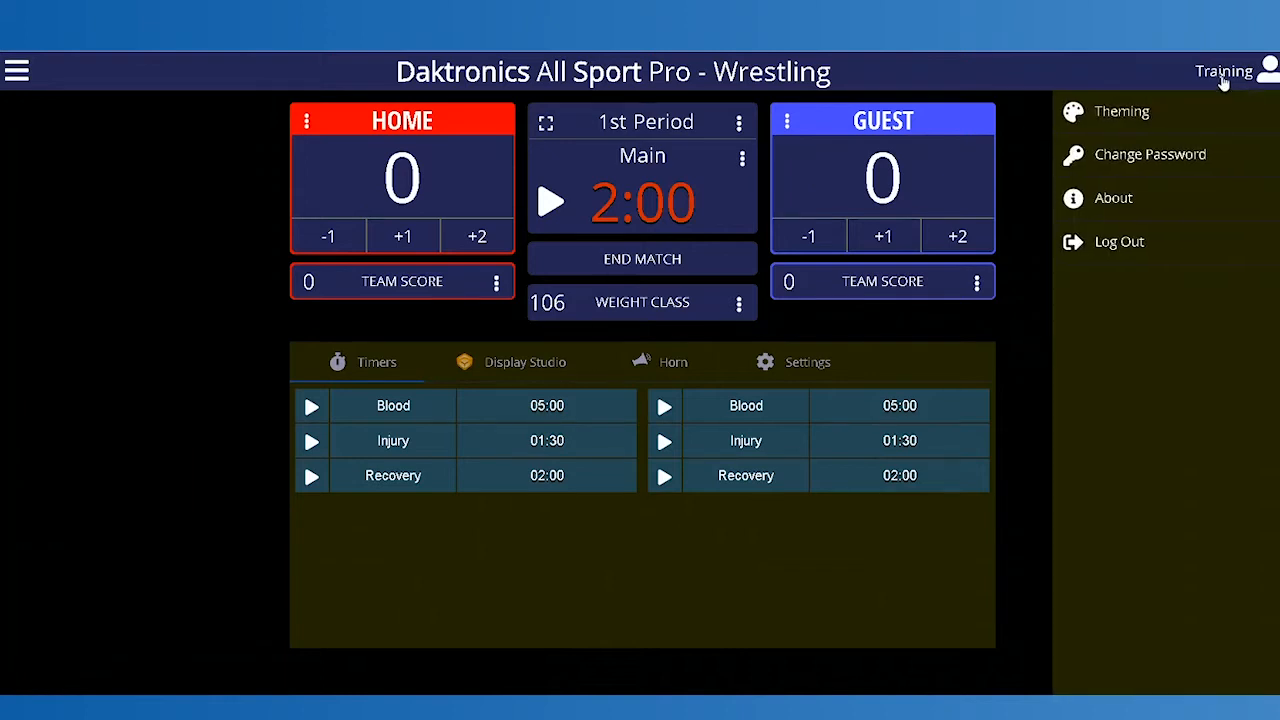
left_click(1122, 112)
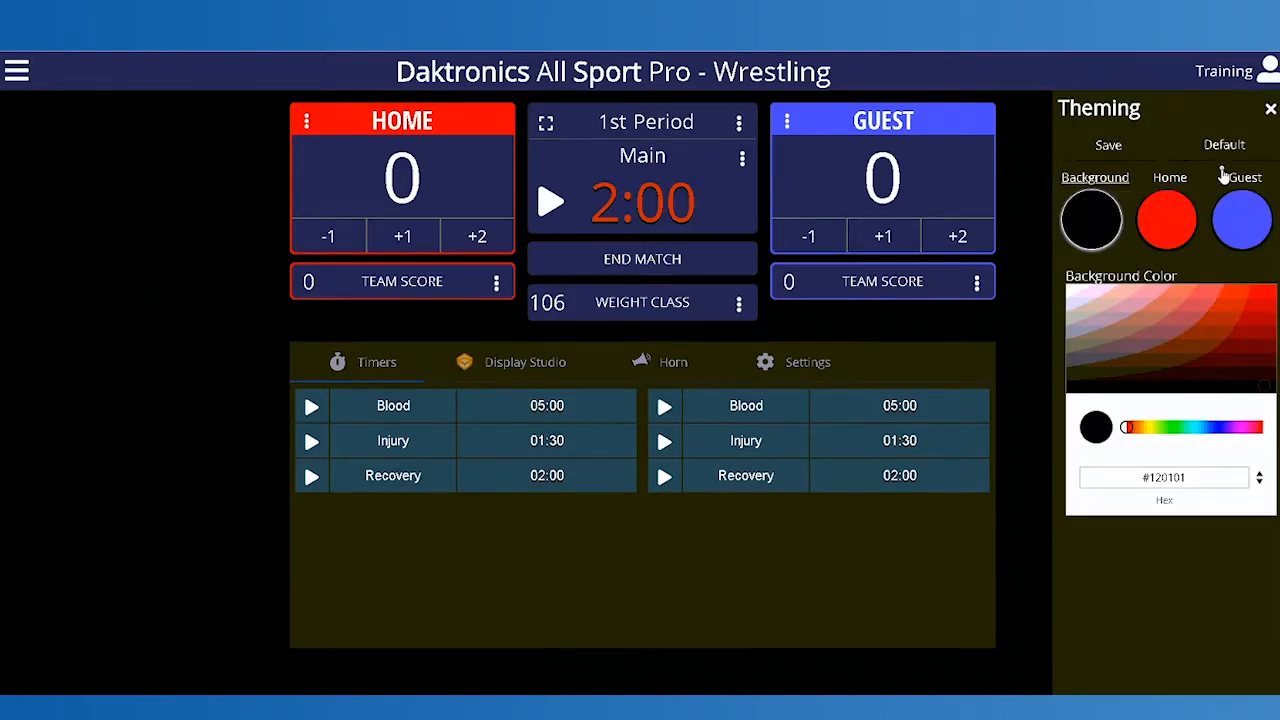
left_click(1241, 222)
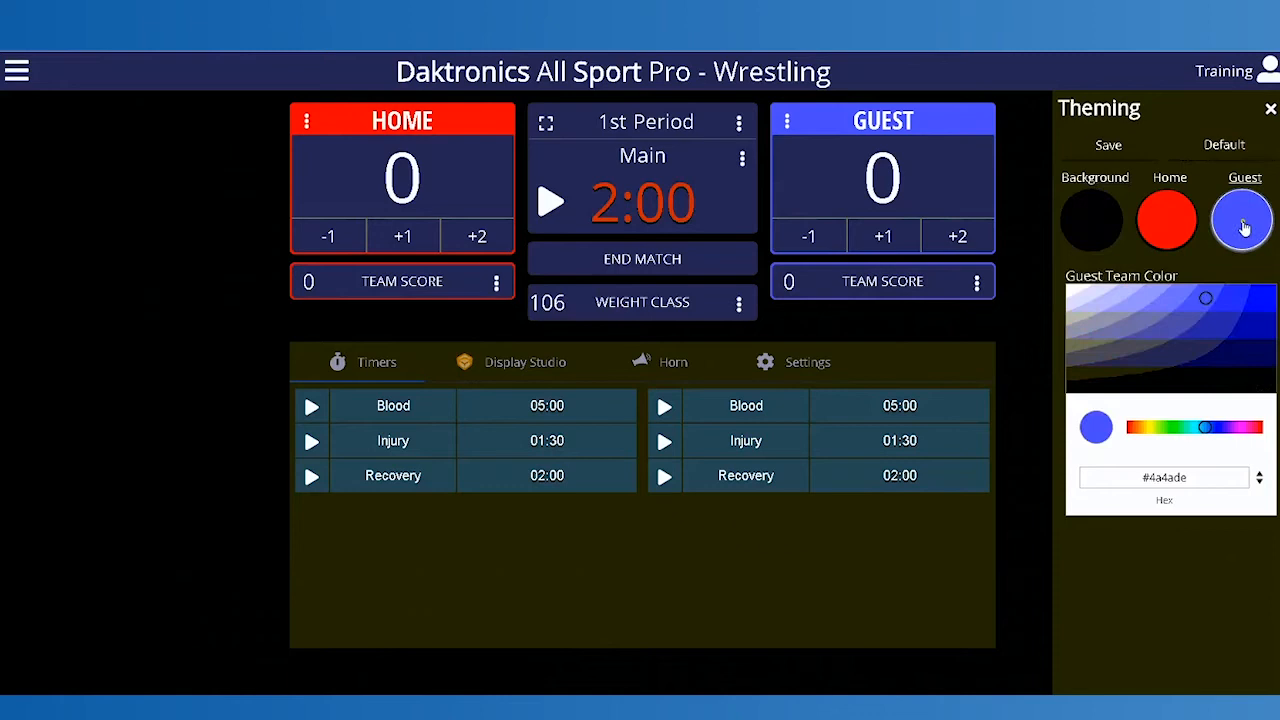
left_click(1148, 428)
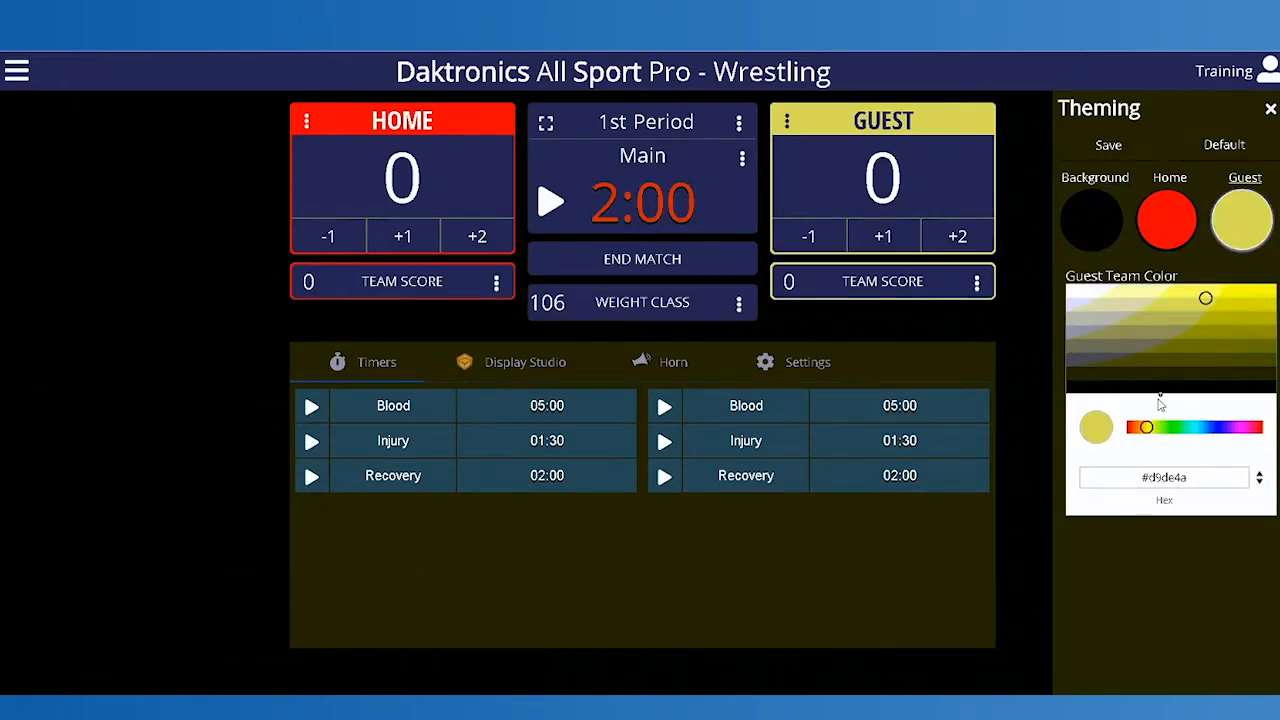
left_click(1106, 146)
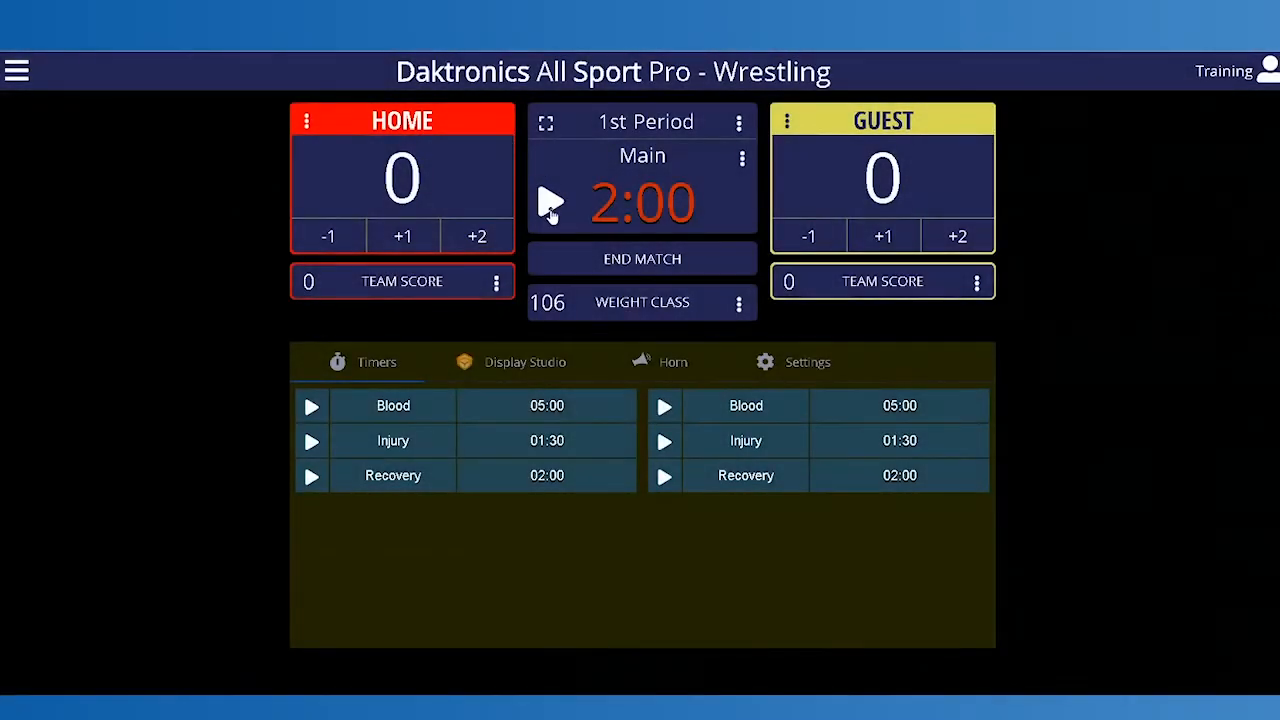
Step: Start the main clock for the 1st period and stop it after a few seconds
left_click(549, 205)
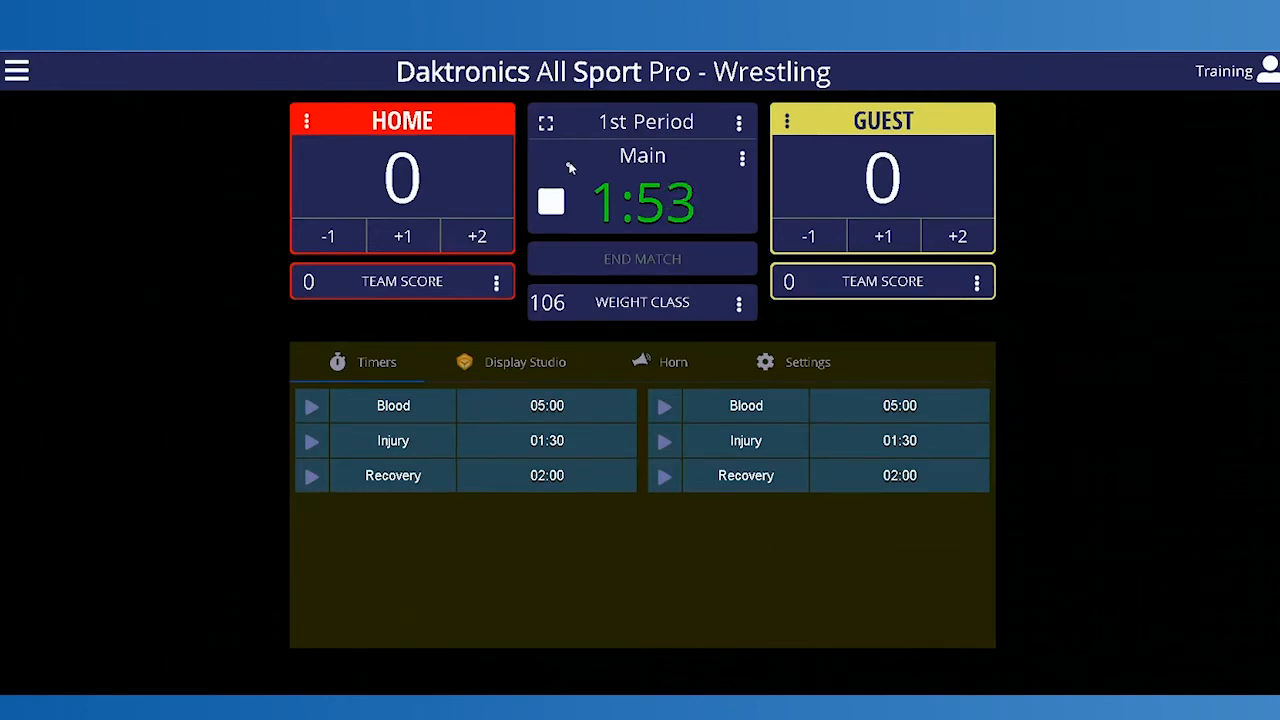
left_click(552, 207)
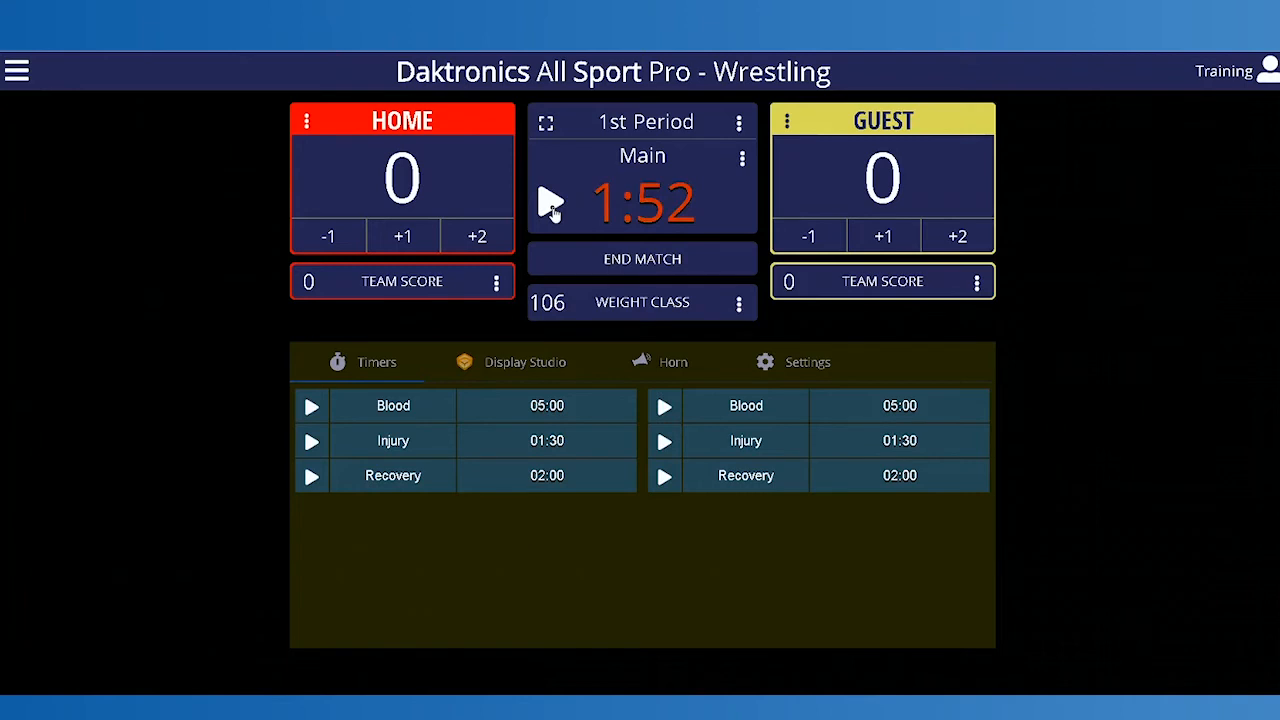
Step: Open the main clock's time for editing, accept it without a new value, and restart the clock
left_click(745, 160)
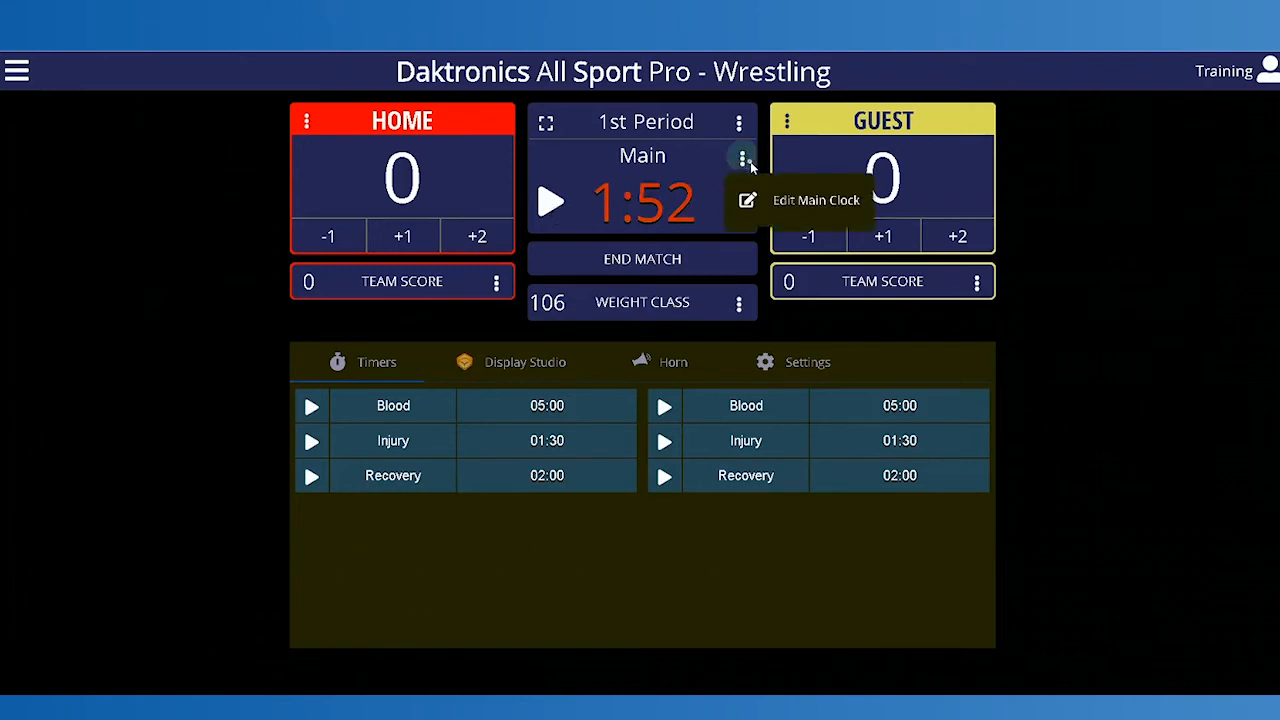
left_click(822, 204)
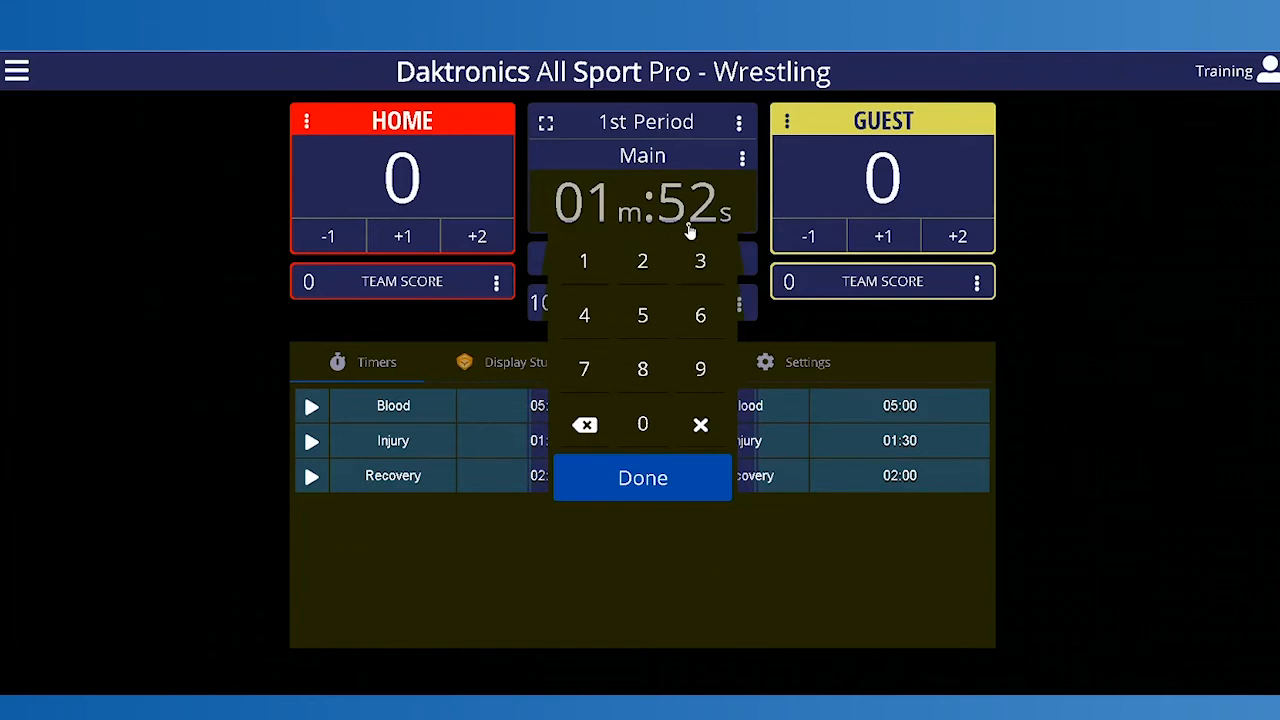
left_click(661, 486)
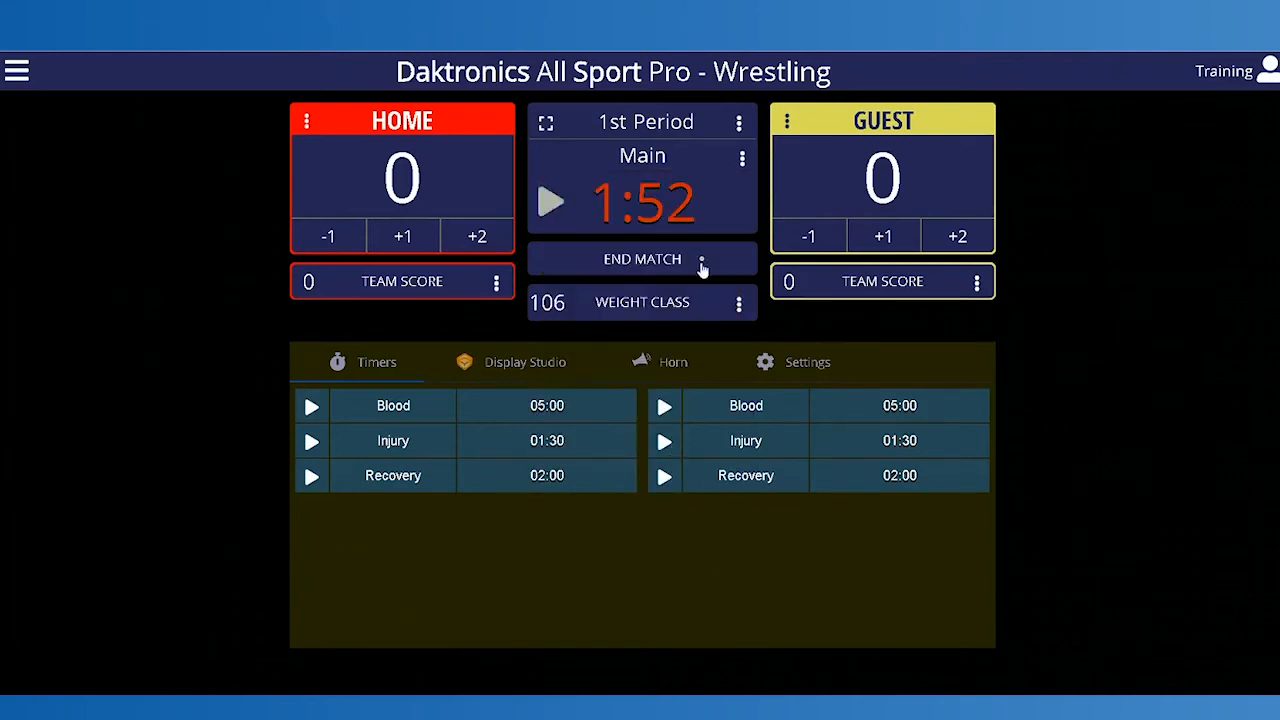
left_click(550, 203)
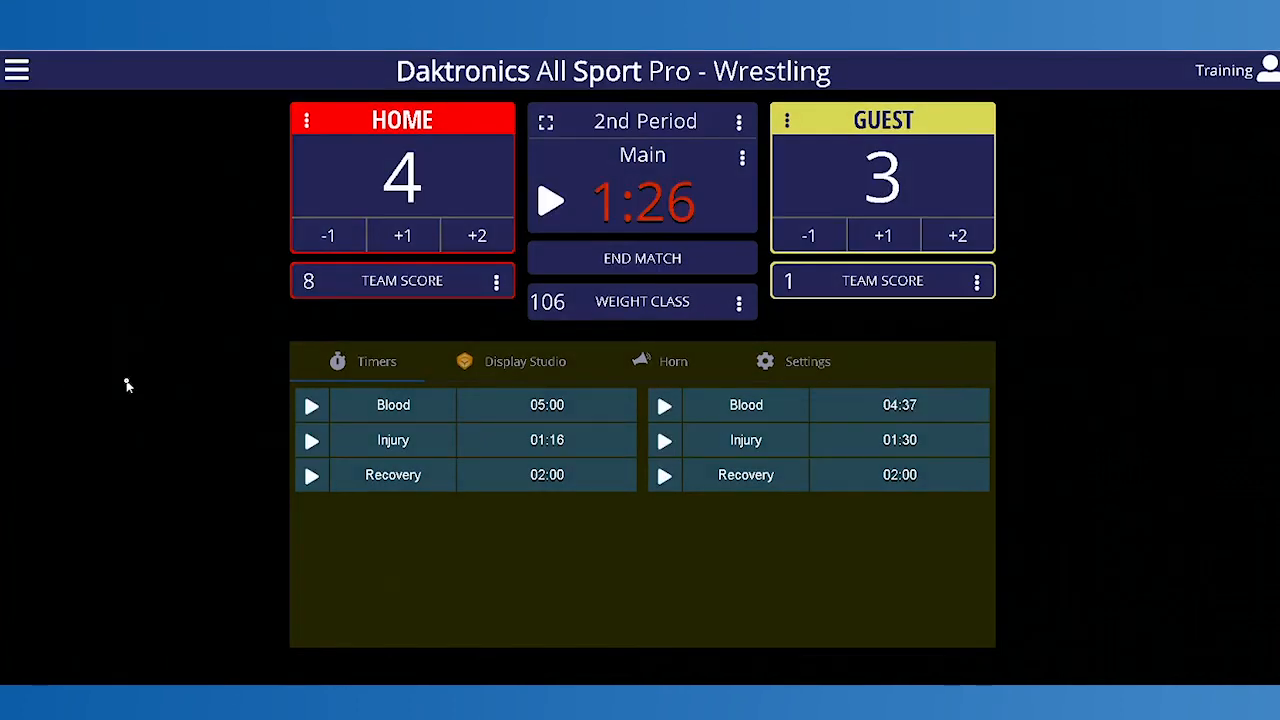
Step: Adjust the home match score by +1, +2 and -1
left_click(412, 243)
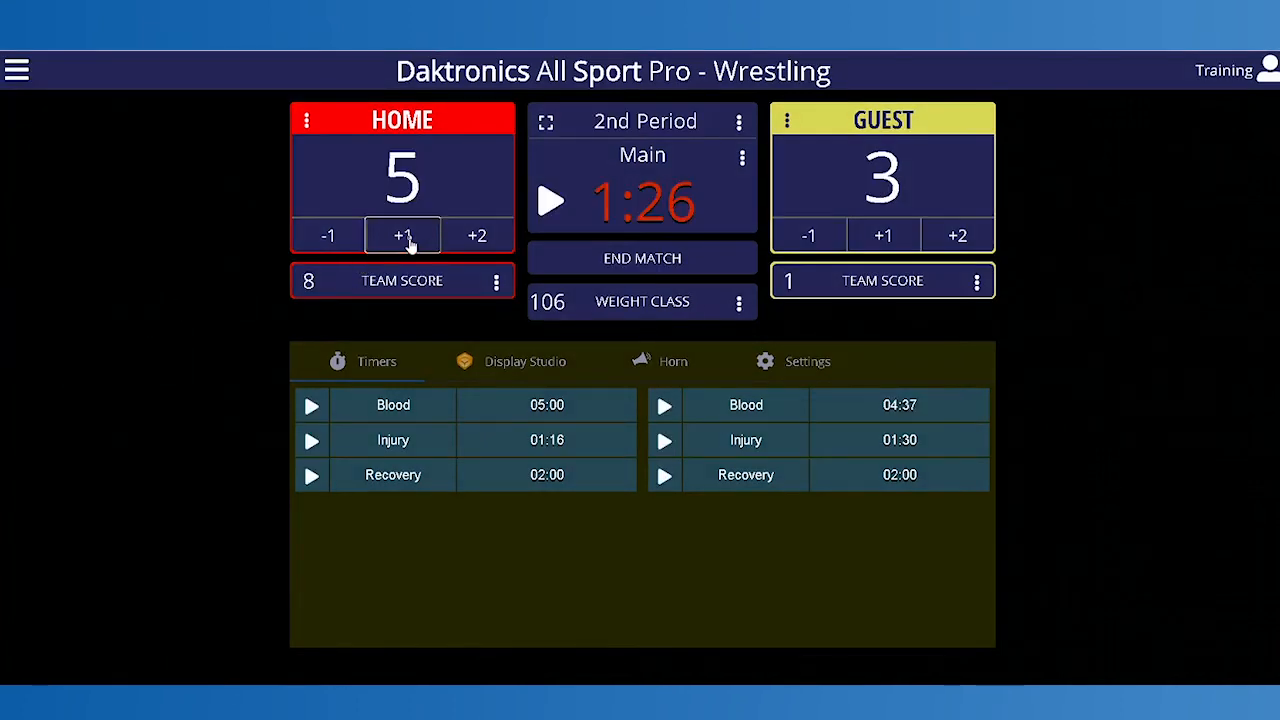
left_click(477, 240)
left_click(331, 248)
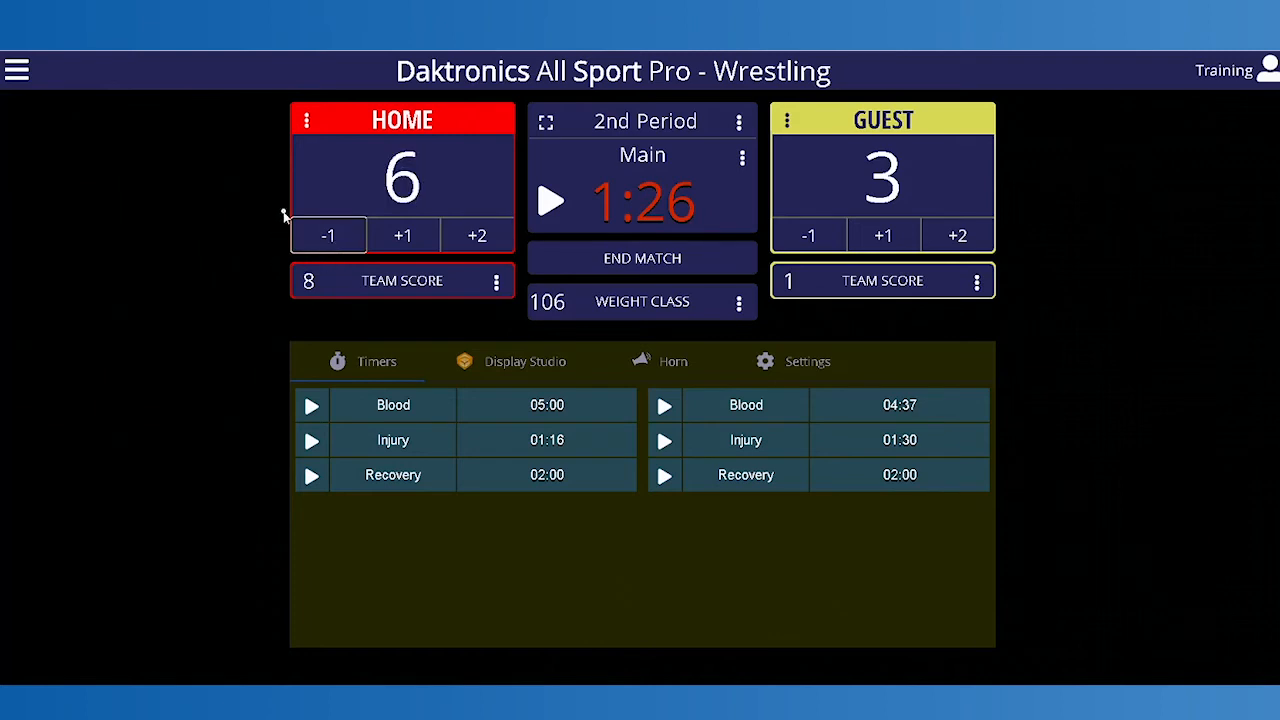
Step: Edit the home match score directly and set it to 4
left_click(309, 119)
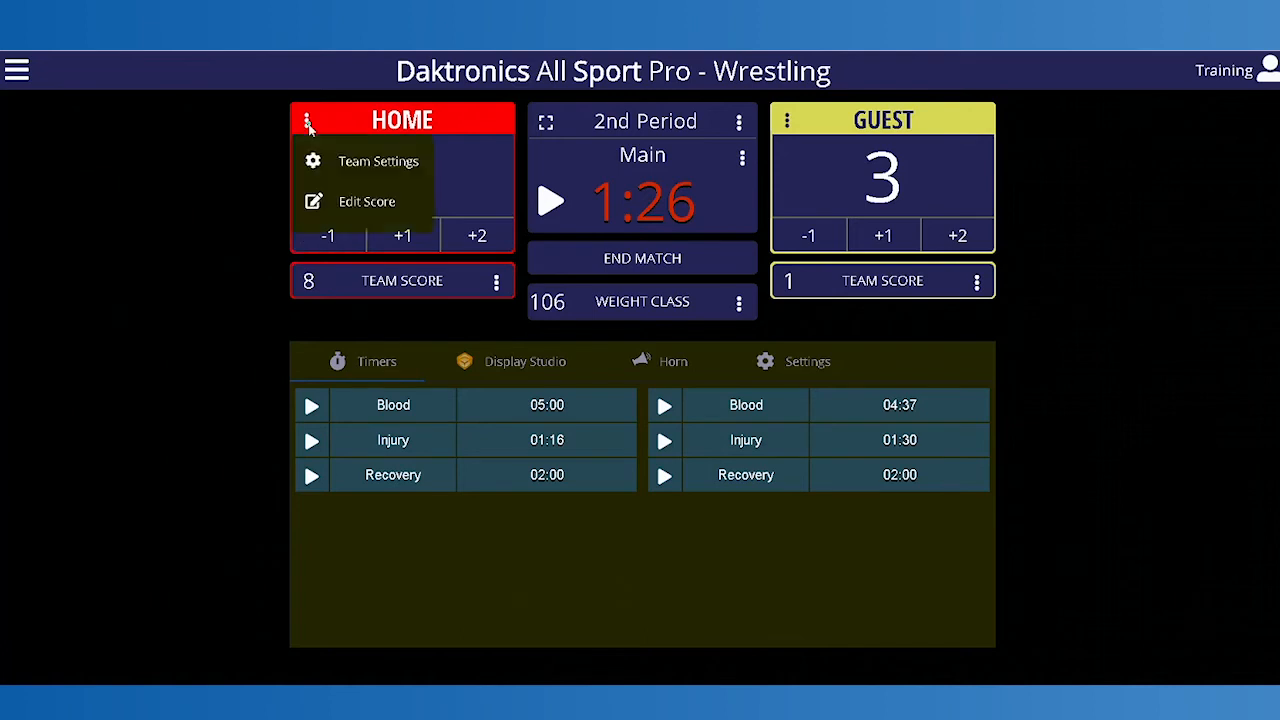
left_click(413, 213)
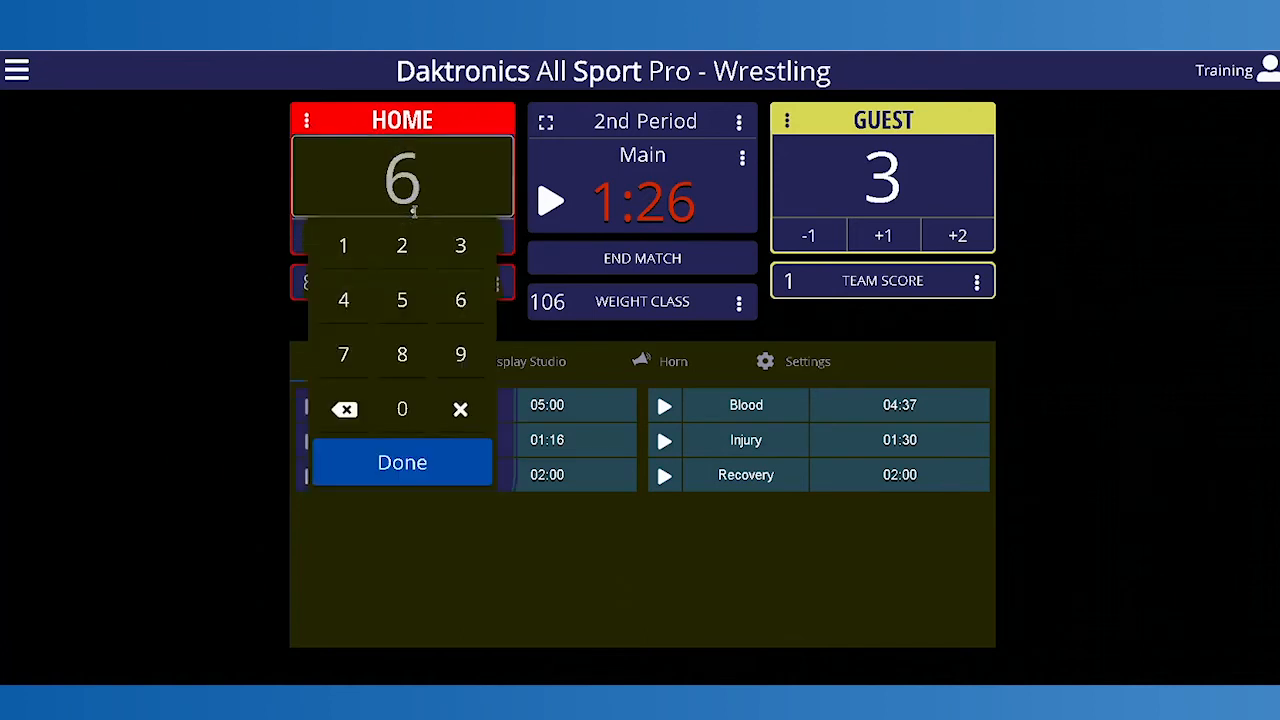
left_click(346, 302)
left_click(414, 463)
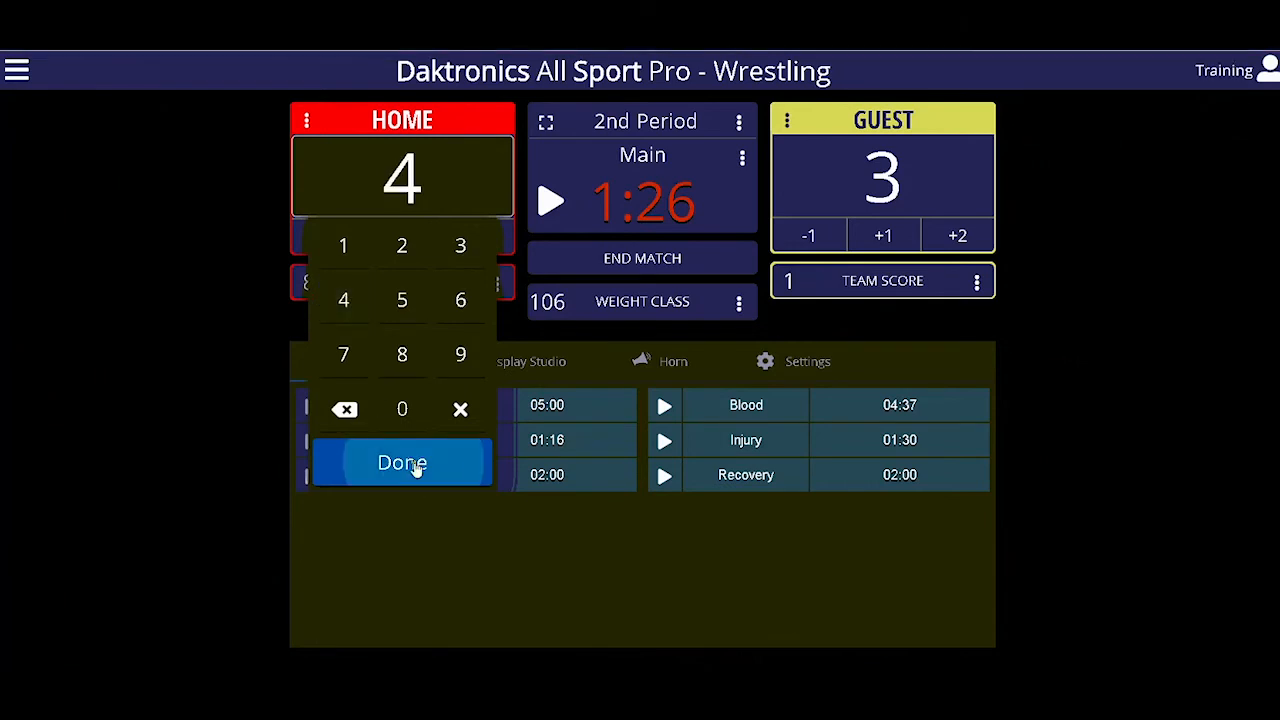
Step: Edit the guest match score directly and set it to 4
left_click(878, 178)
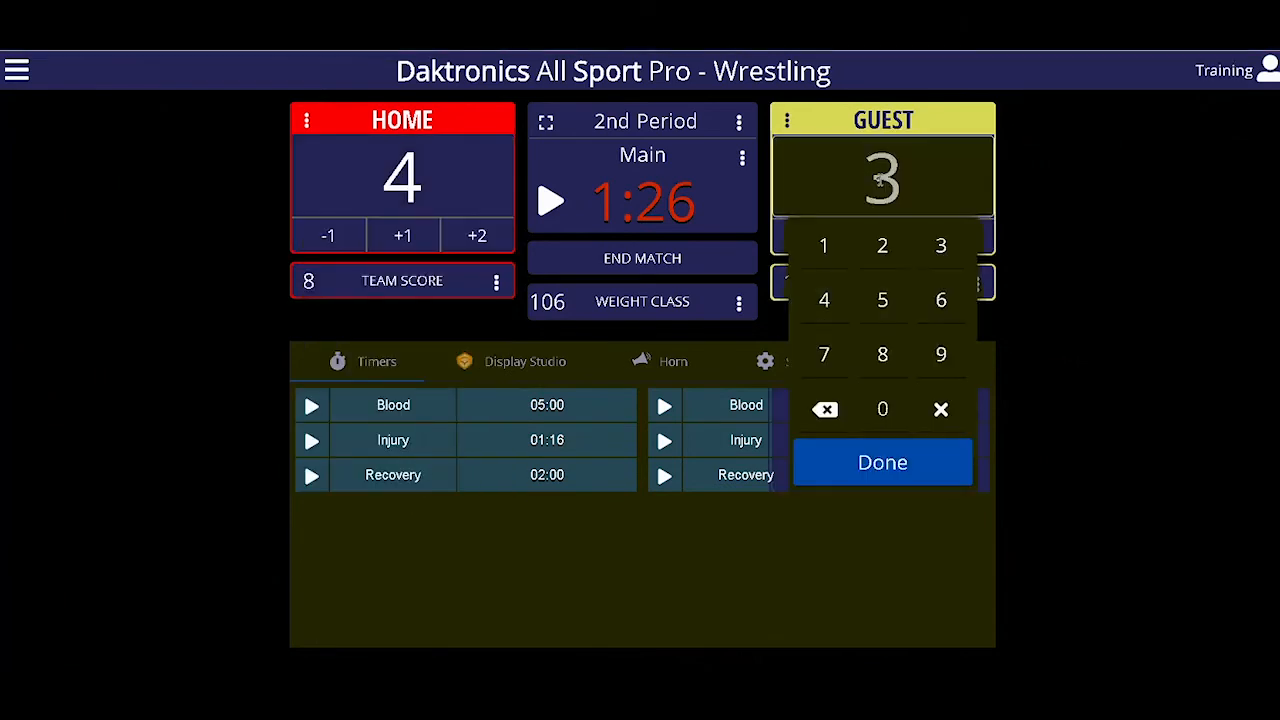
left_click(826, 308)
left_click(870, 466)
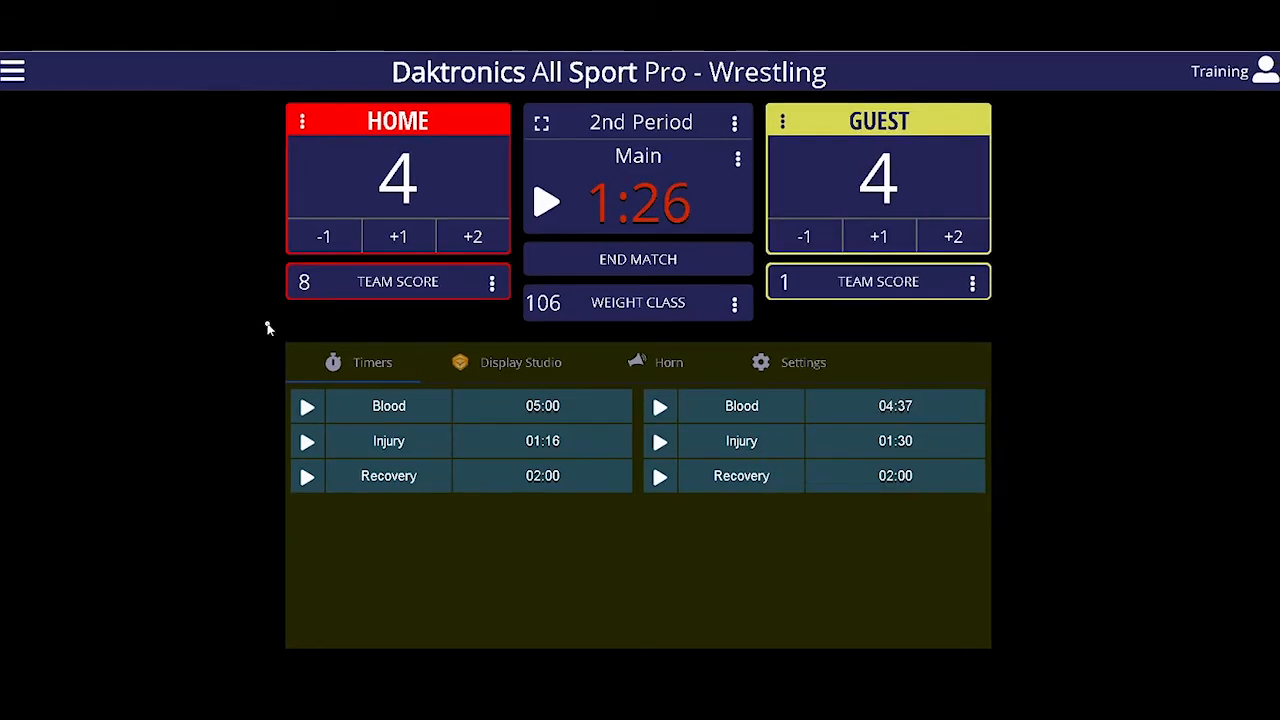
Step: View the home team score adjustments and subtract 1 from the guest team score
left_click(492, 284)
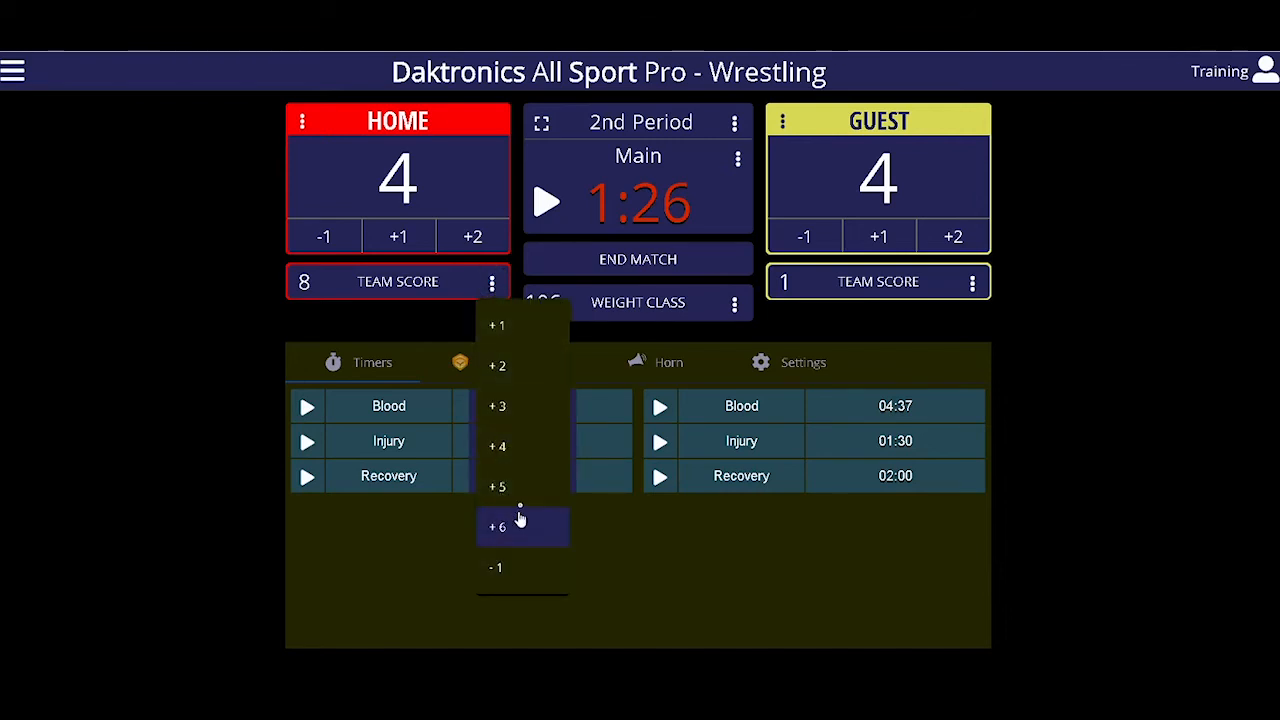
left_click(975, 287)
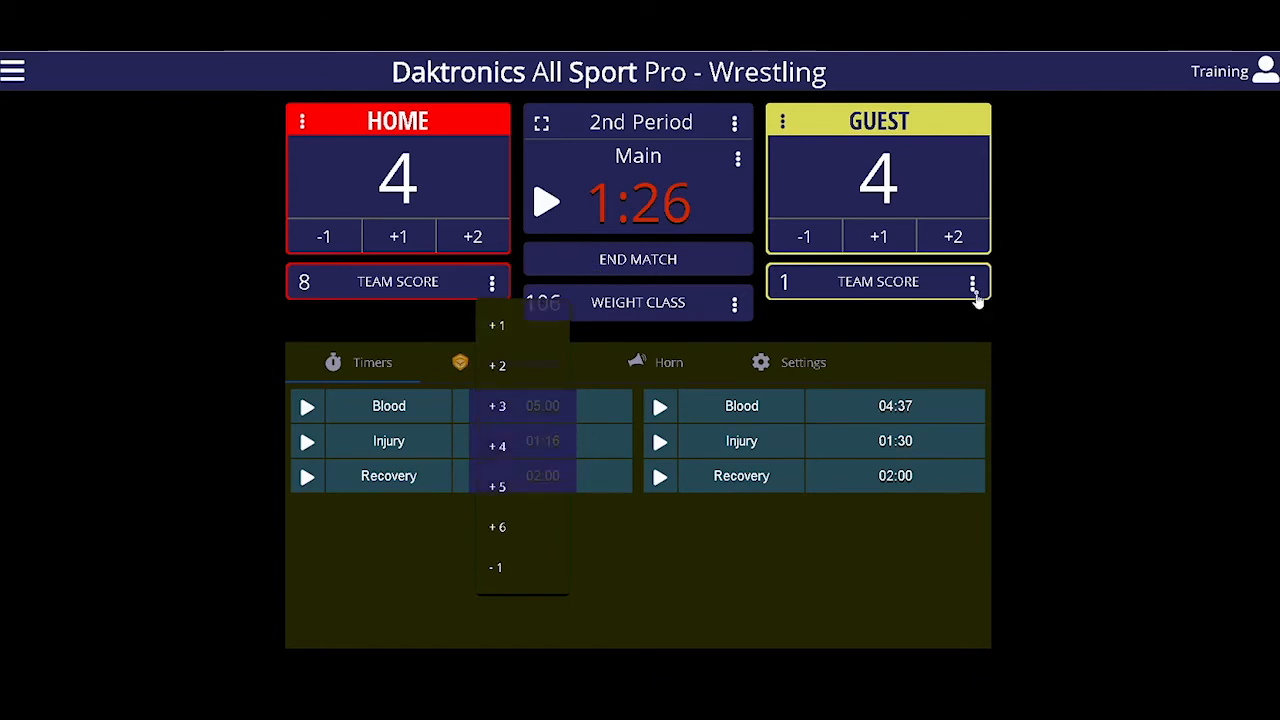
left_click(975, 286)
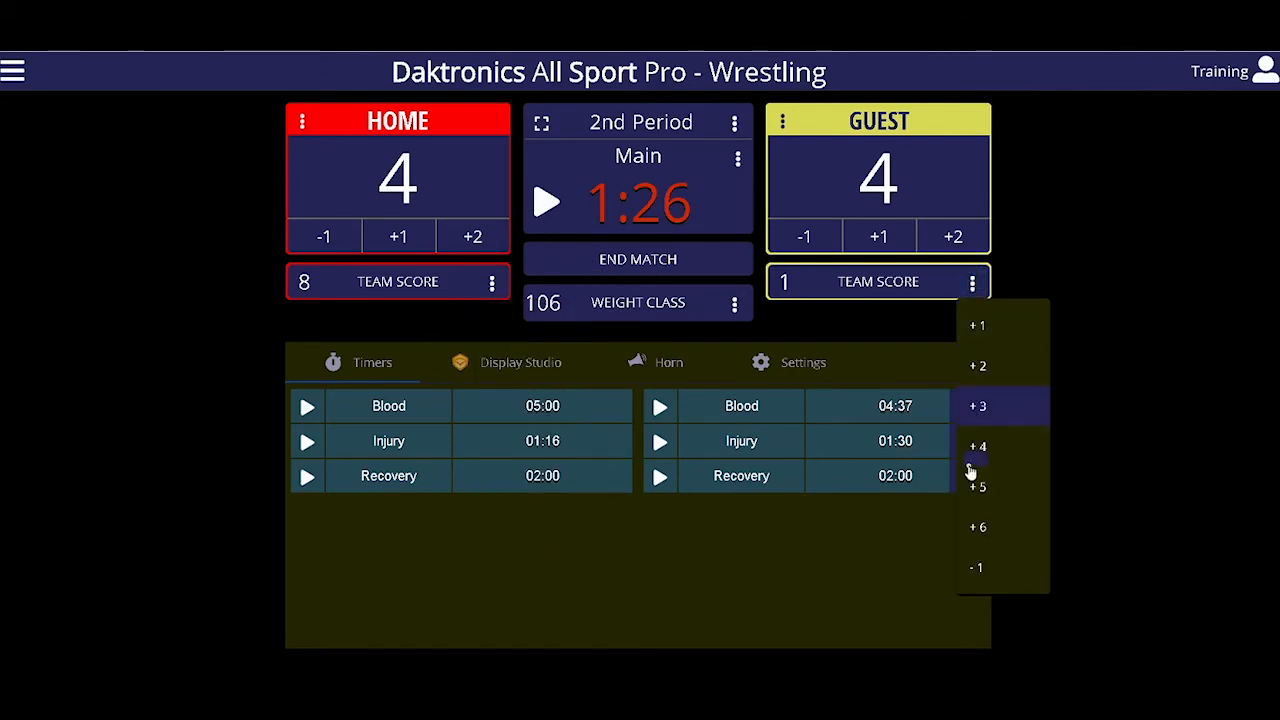
left_click(979, 570)
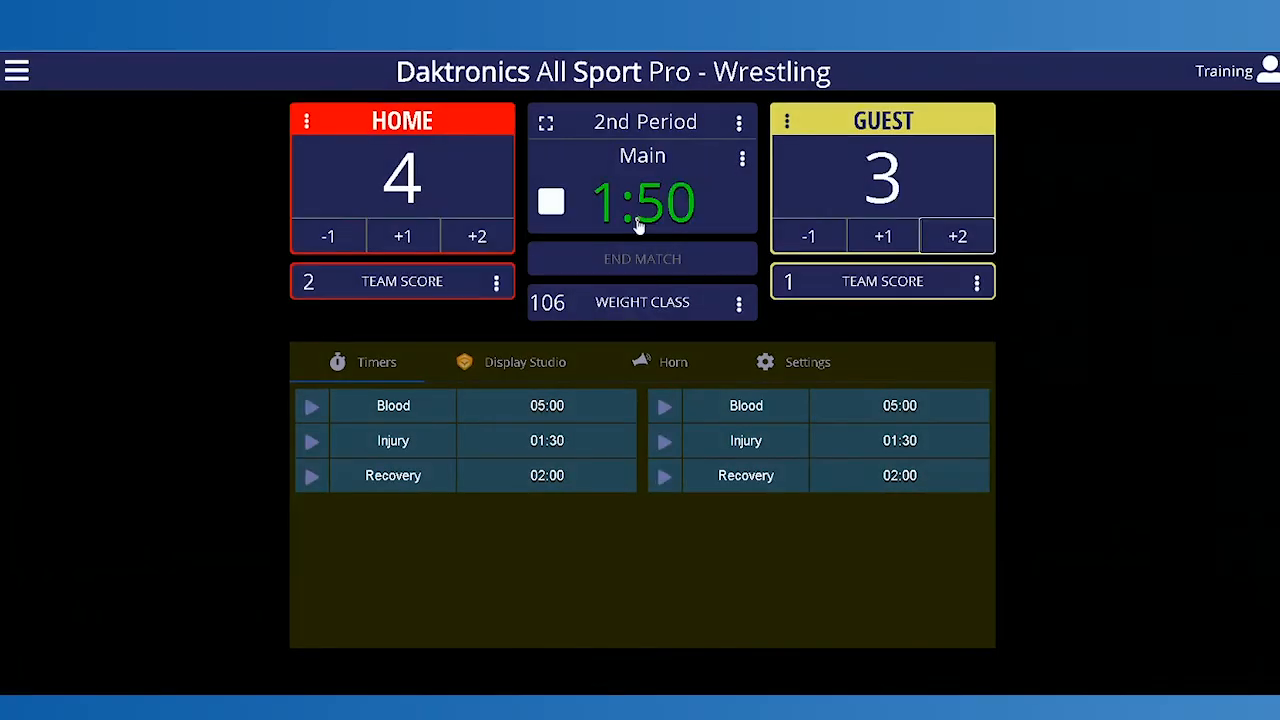
left_click(640, 223)
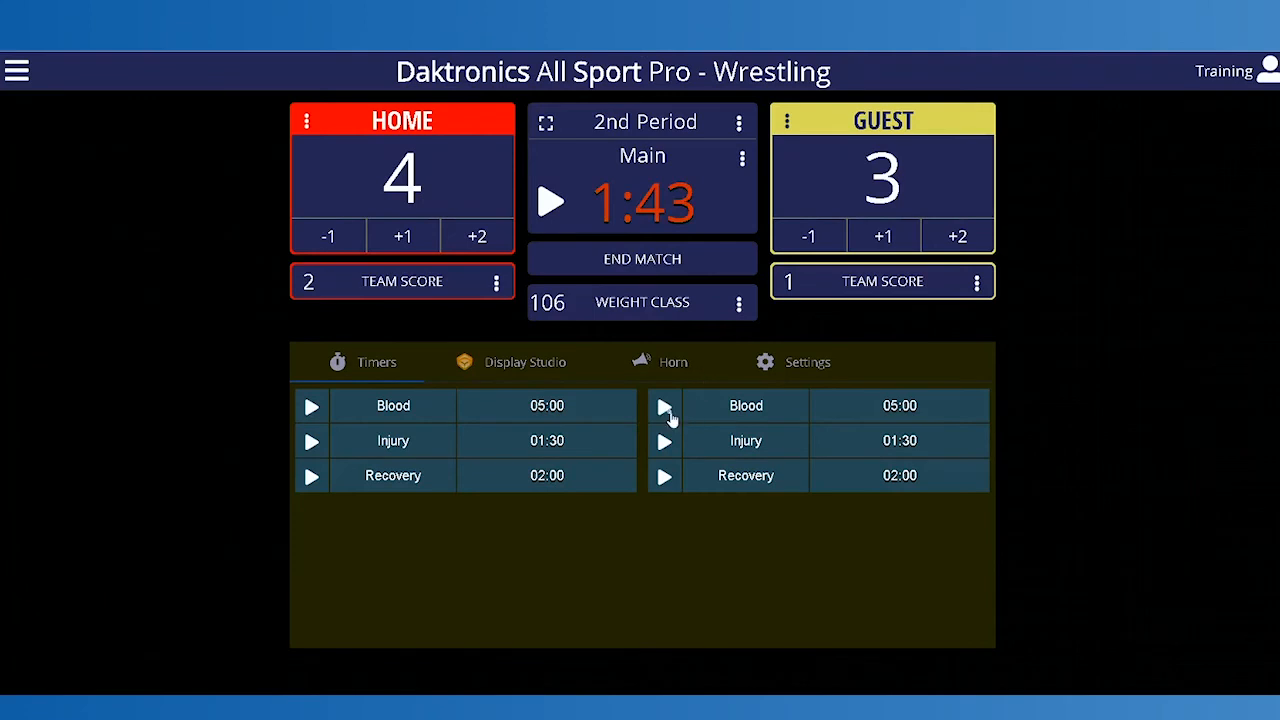
Step: Start the guest Blood timer and the home Injury timer, and run and stop the main clock
left_click(666, 412)
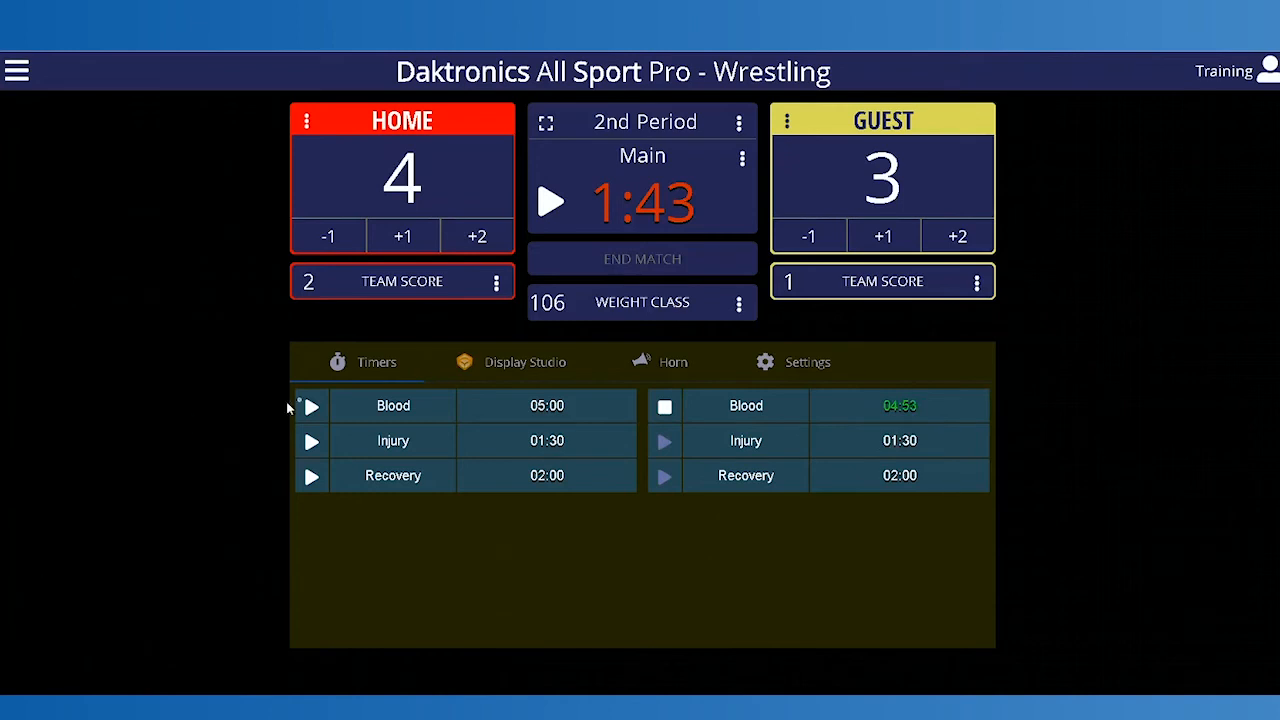
left_click(313, 444)
left_click(551, 204)
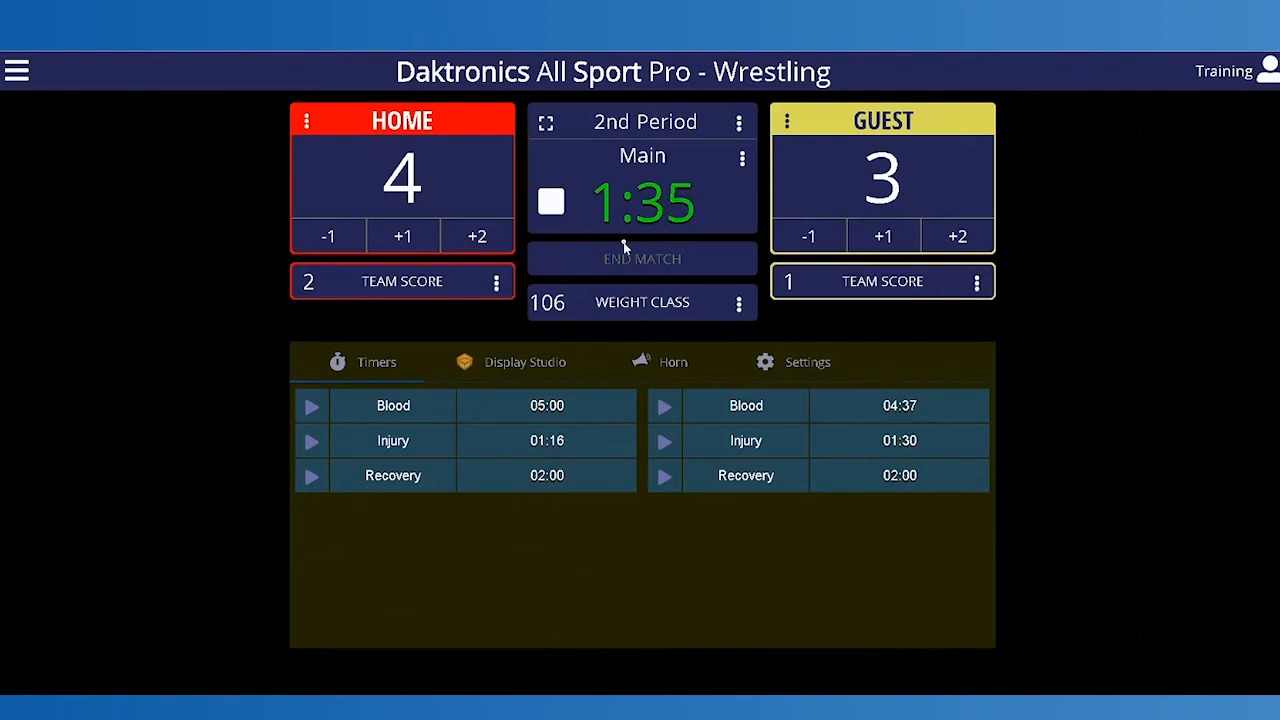
left_click(551, 203)
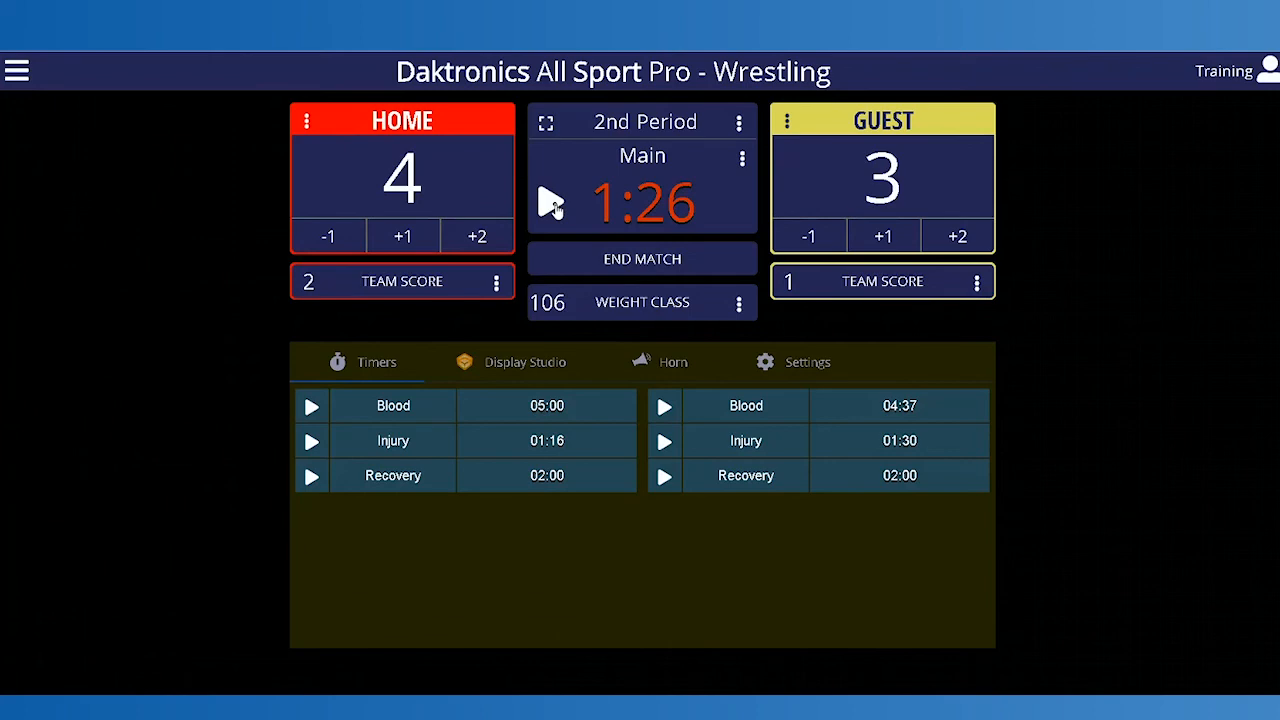
Step: End the match and save the result with Home as winner, 6 team points and the description "pin"
left_click(643, 260)
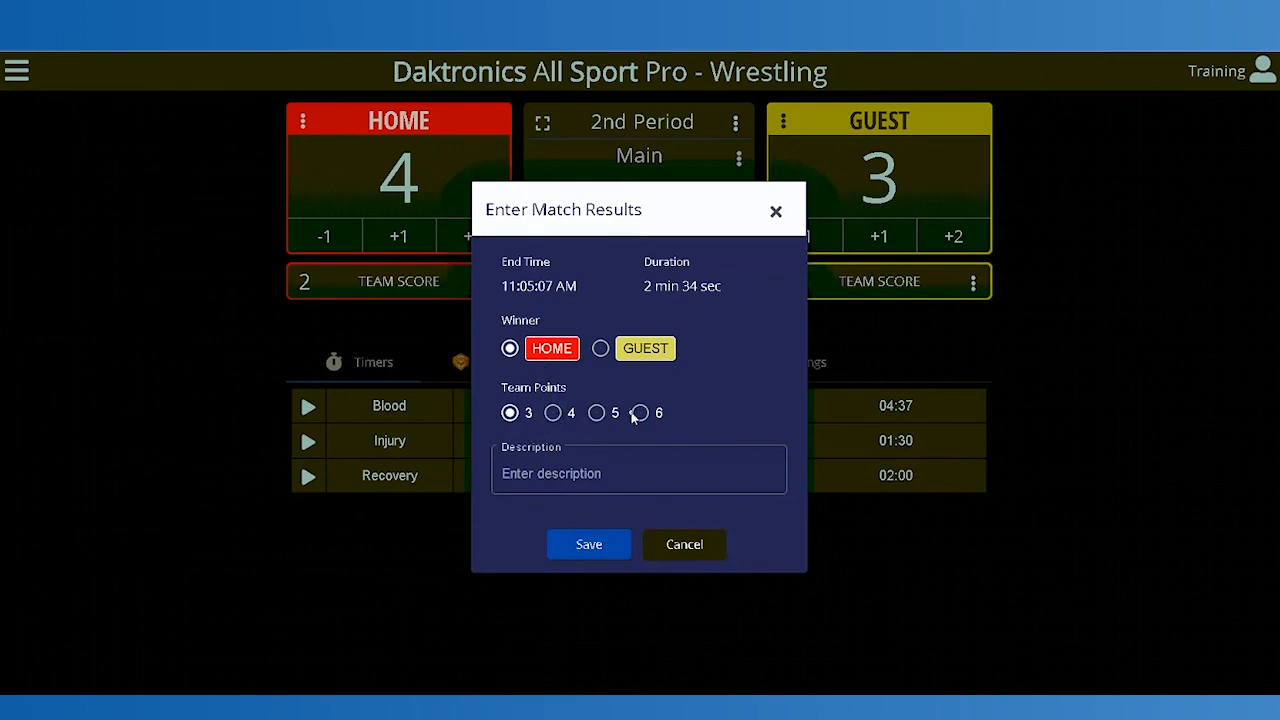
left_click(641, 414)
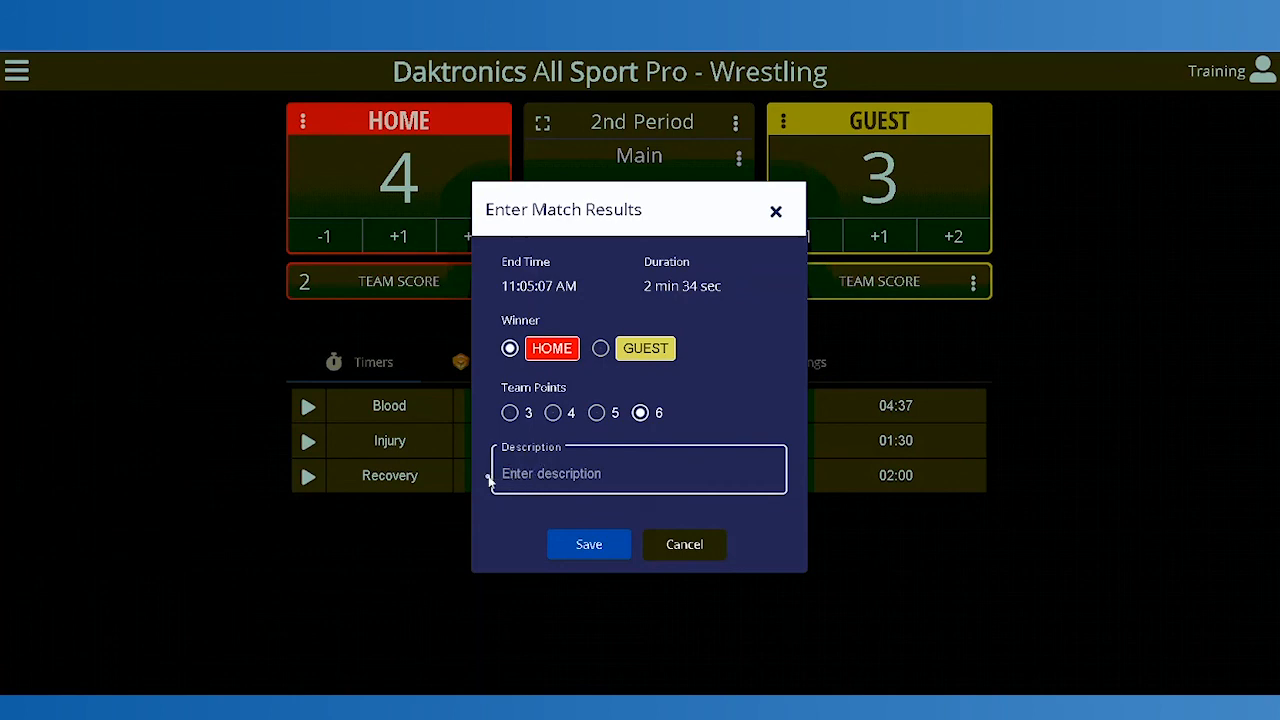
type("pin")
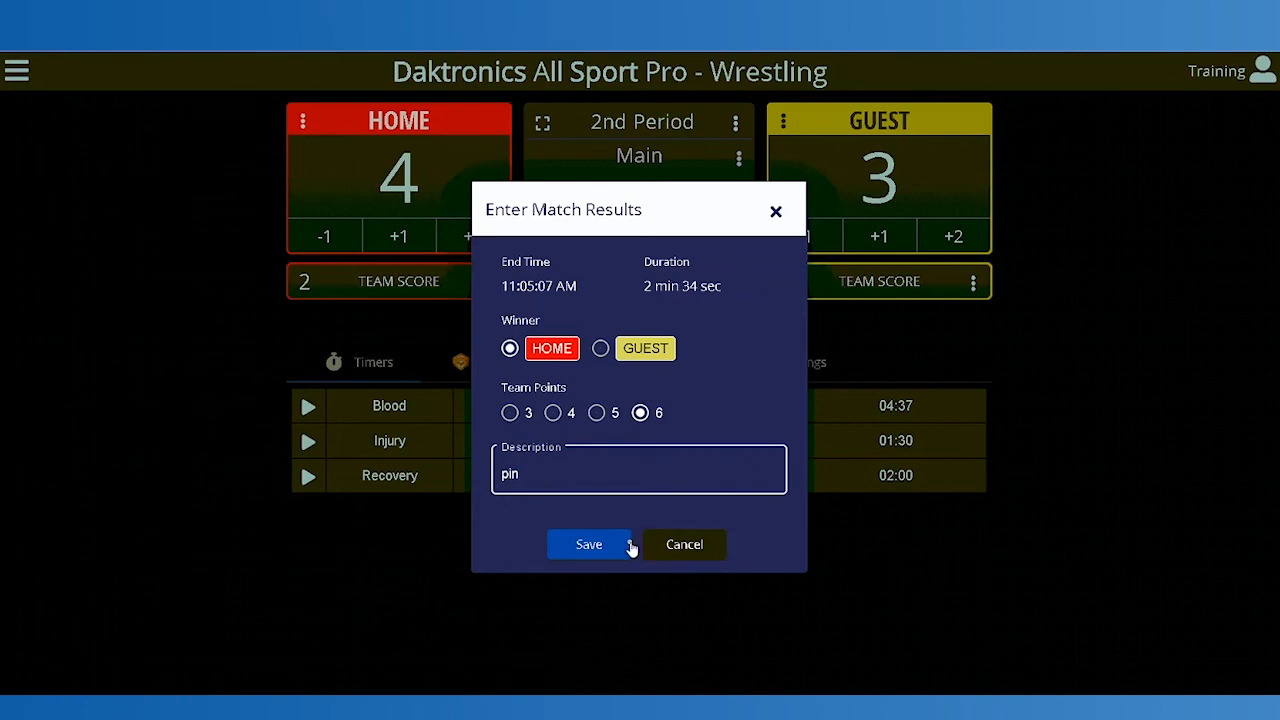
left_click(590, 548)
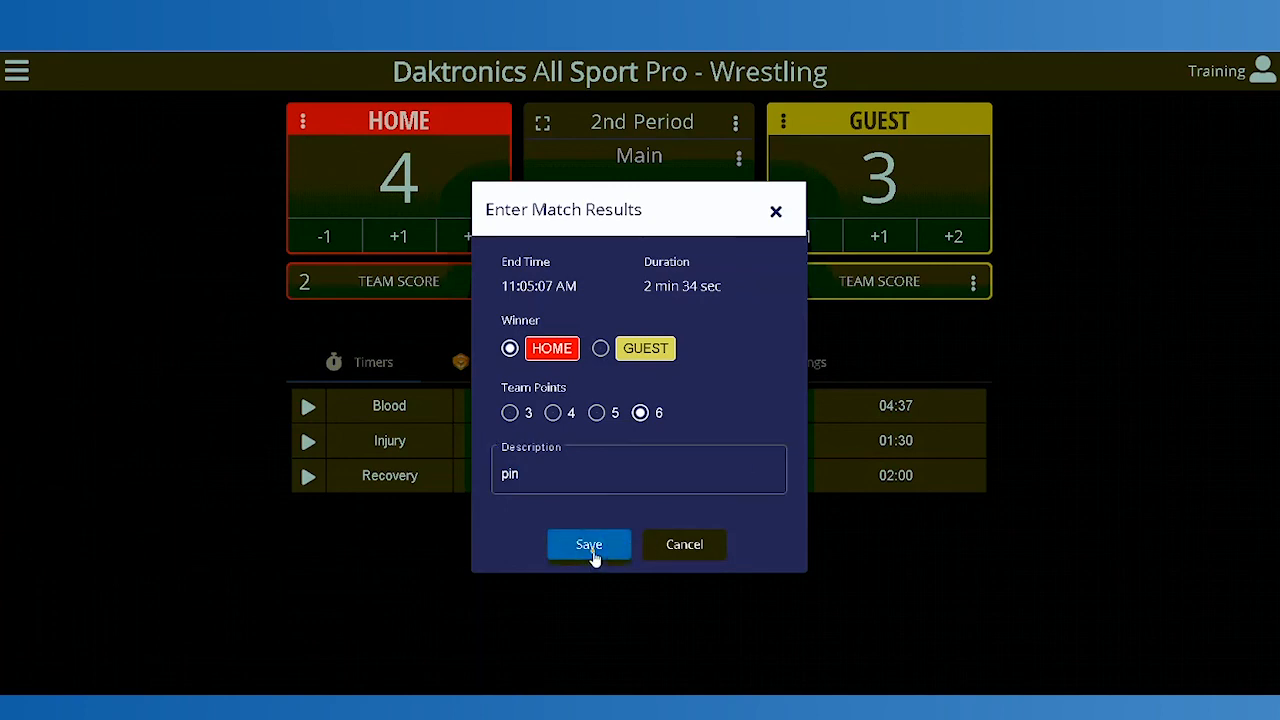